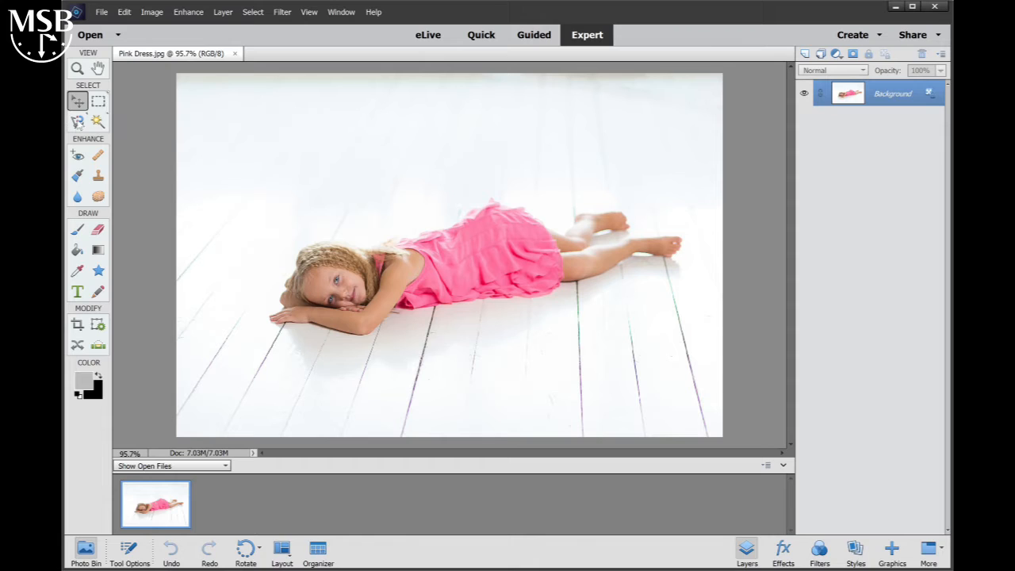
Trace a selection around the main body of the pink dress with the Magnetic Lasso tool
click(77, 121)
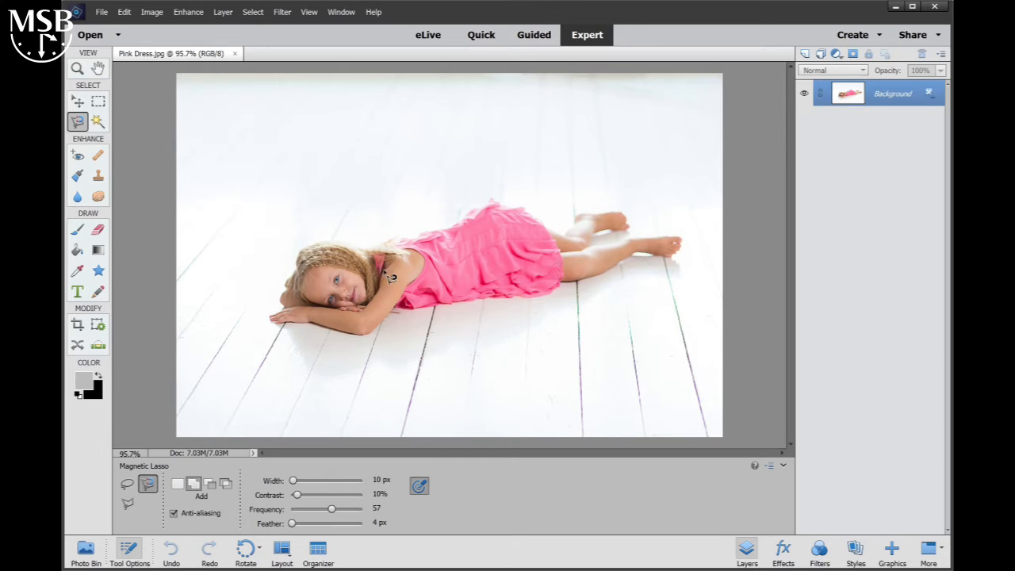
click(430, 315)
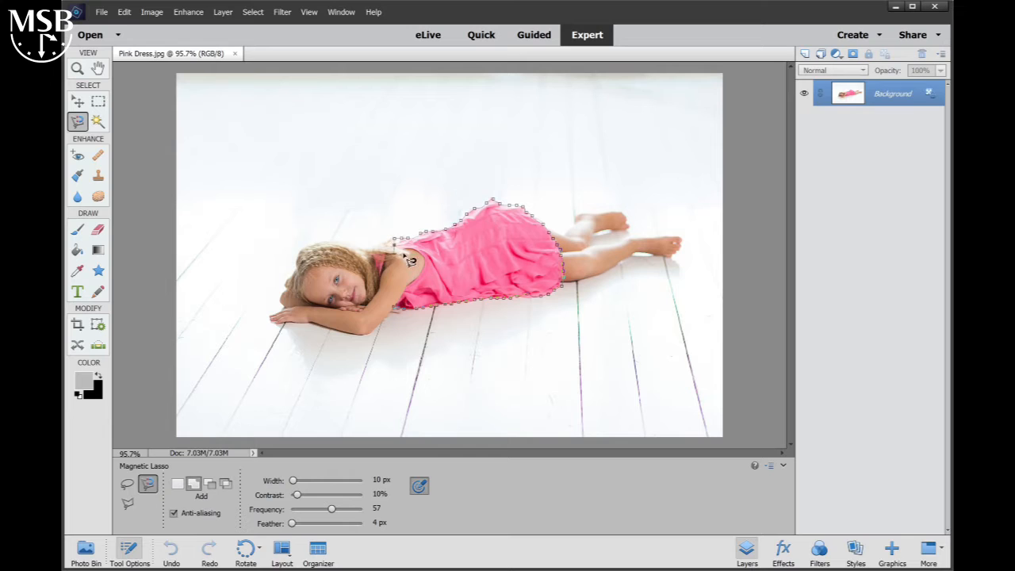
click(401, 313)
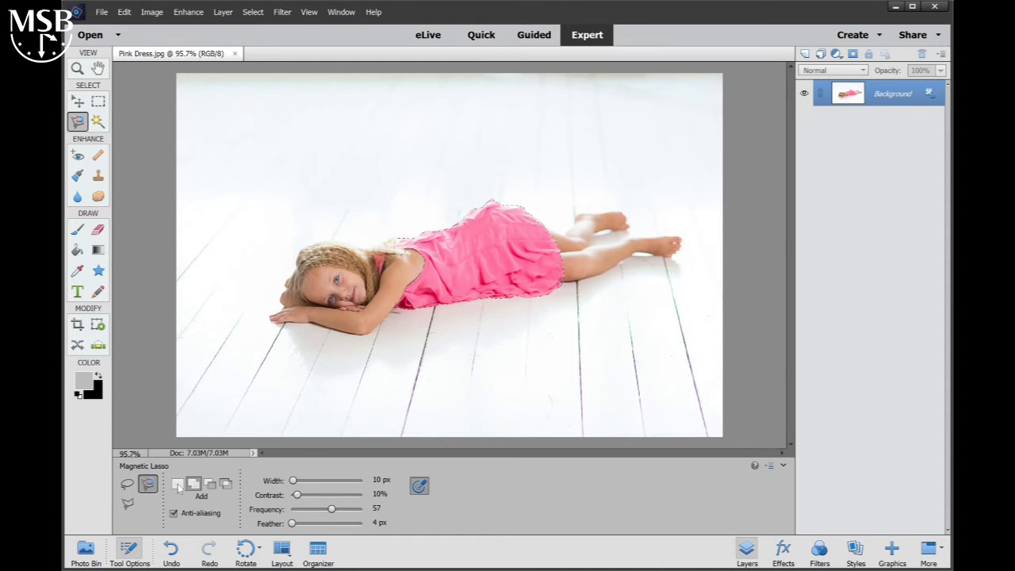
Subtract the girl's shoulder and upper arm from the dress selection and add the dress strap beside her hair
click(210, 483)
click(193, 483)
click(382, 273)
key(ctrl+equal)
key(ctrl+equal)
key(ctrl+equal)
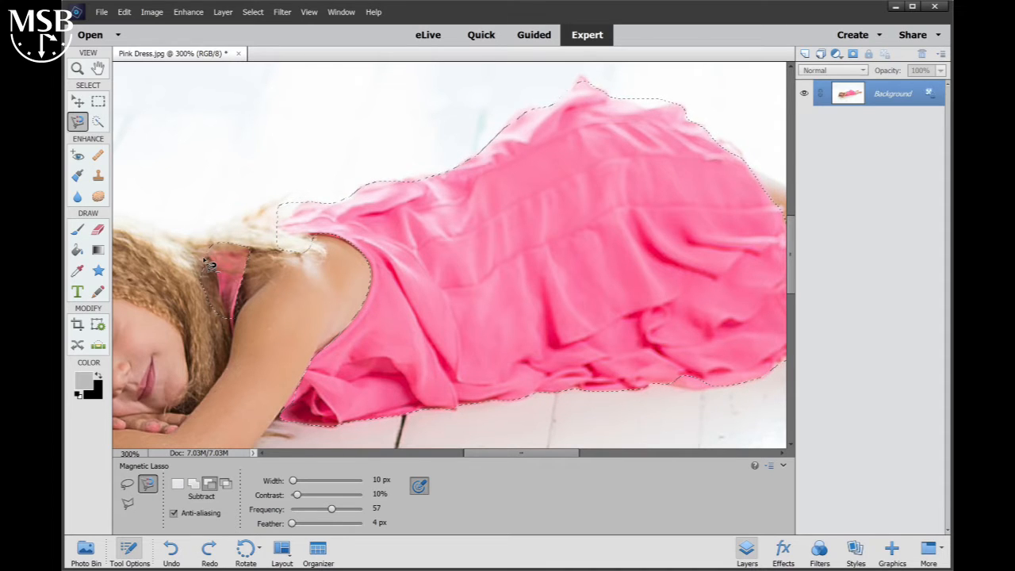
Subtract the strip of hair along the face side of the strap from the selection
click(194, 484)
click(209, 484)
click(210, 263)
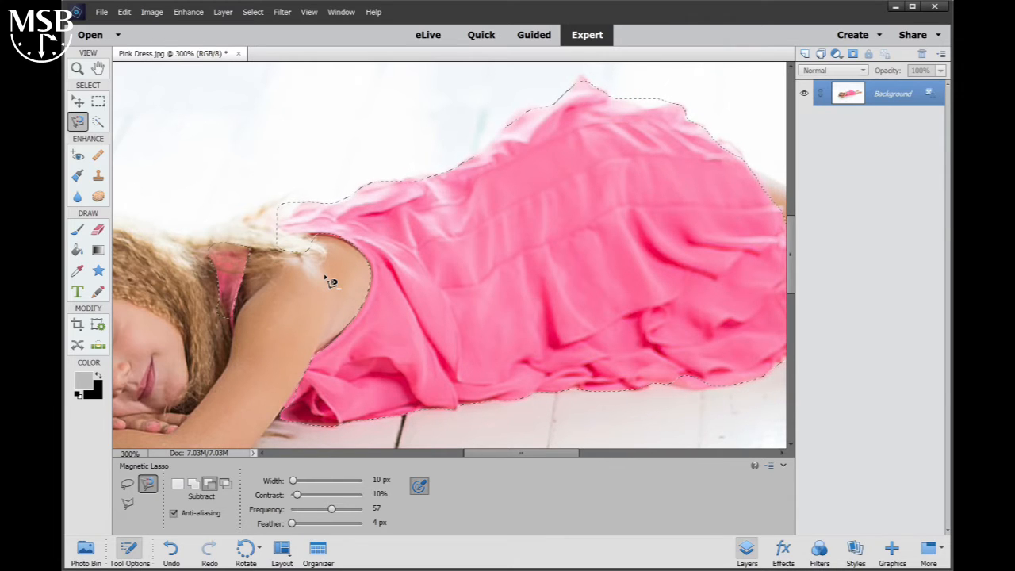
Add the narrow lower tip of the strap, between the hair and the arm, to the selection
key(shift)
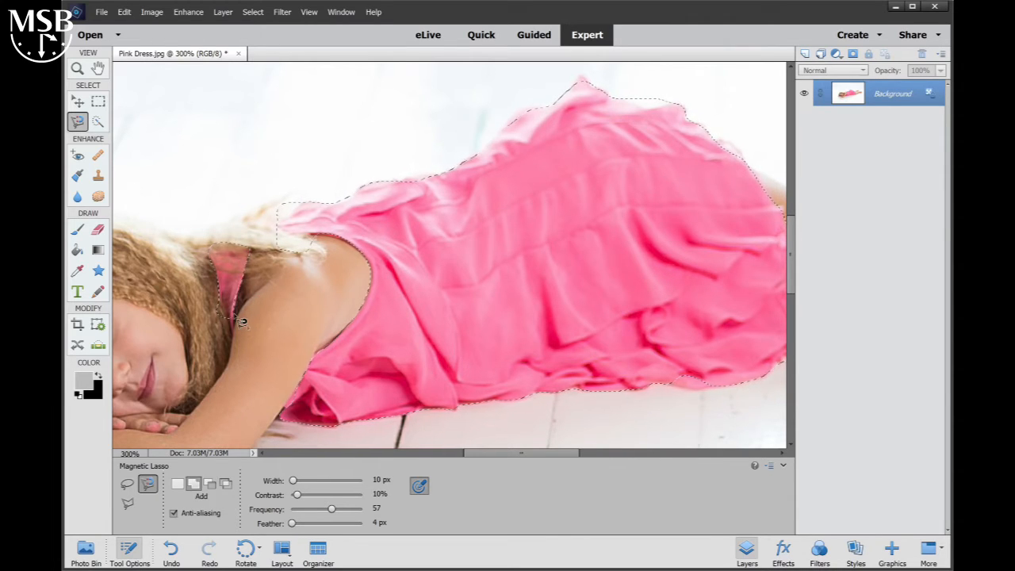
click(236, 333)
click(236, 333)
key(ctrl+plus)
key(ctrl+plus)
click(345, 454)
click(378, 390)
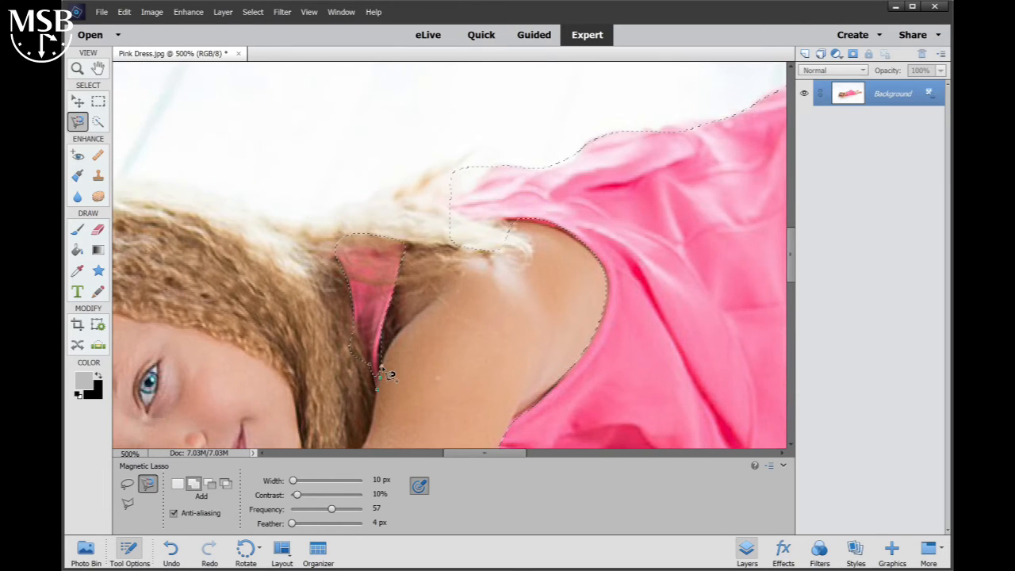
click(381, 367)
Subtract the hair beside the strap's lower tip and the hair overlapping the dress at the shoulder from the selection
click(210, 483)
click(353, 332)
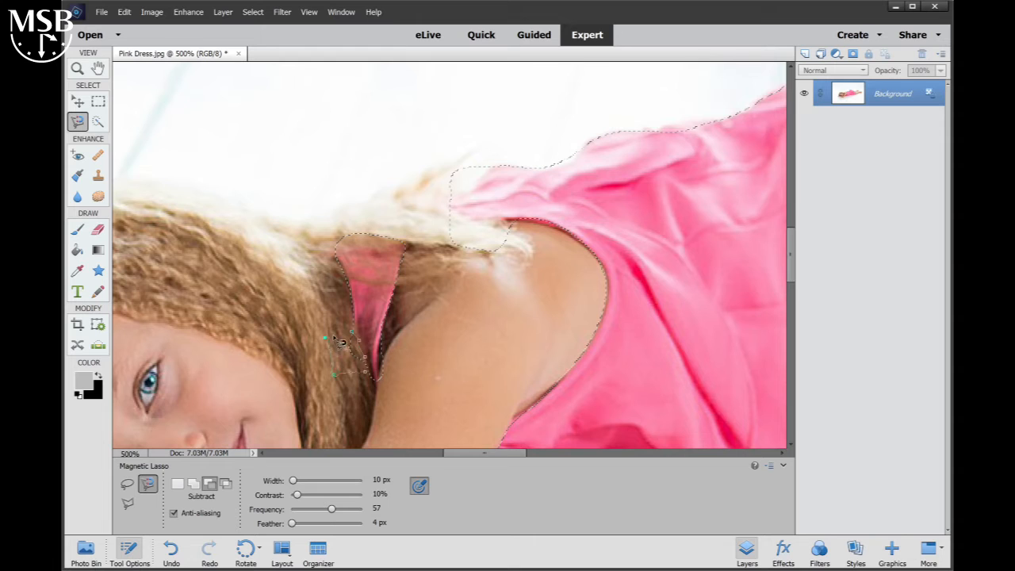
click(353, 332)
key(ctrl+minus)
click(445, 230)
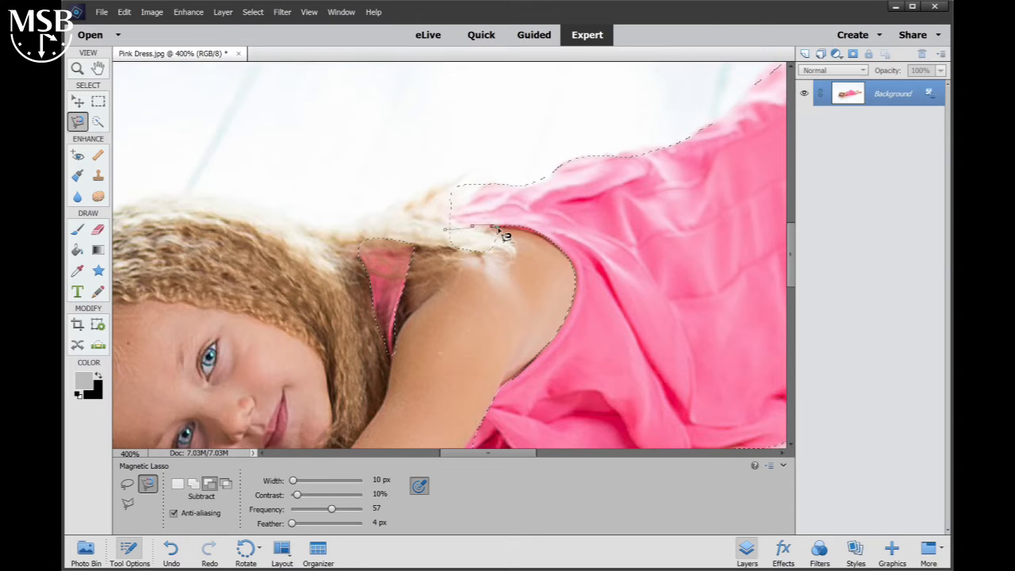
click(445, 230)
key(ctrl+minus)
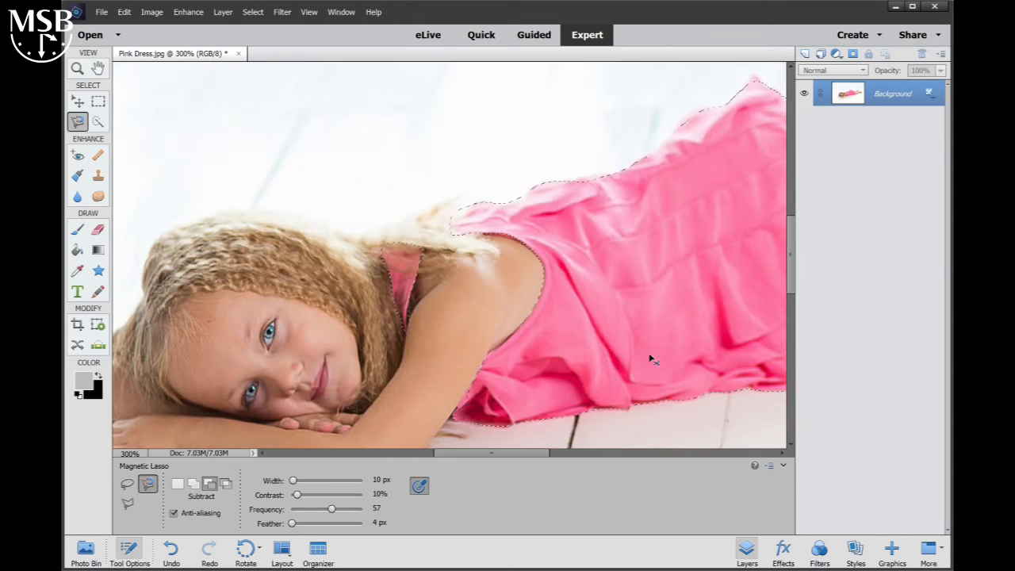
Add the missed fabric along the dress's upper edge near the shoulder to the selection
click(193, 484)
click(580, 181)
click(581, 181)
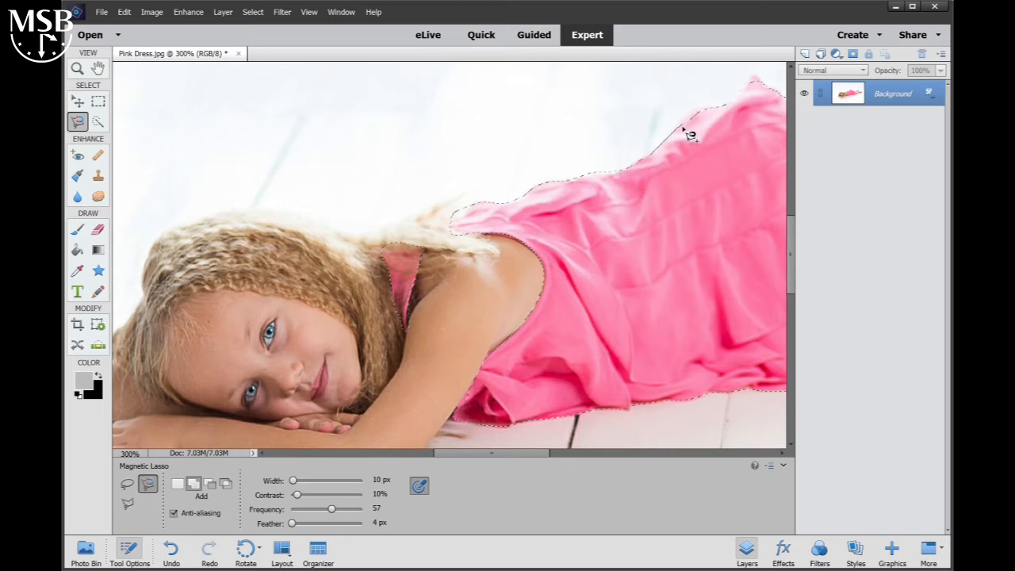
Try to refine the selection along the dress's upper back edge by adding and subtracting lasso areas
click(680, 122)
click(676, 125)
alt+click(668, 129)
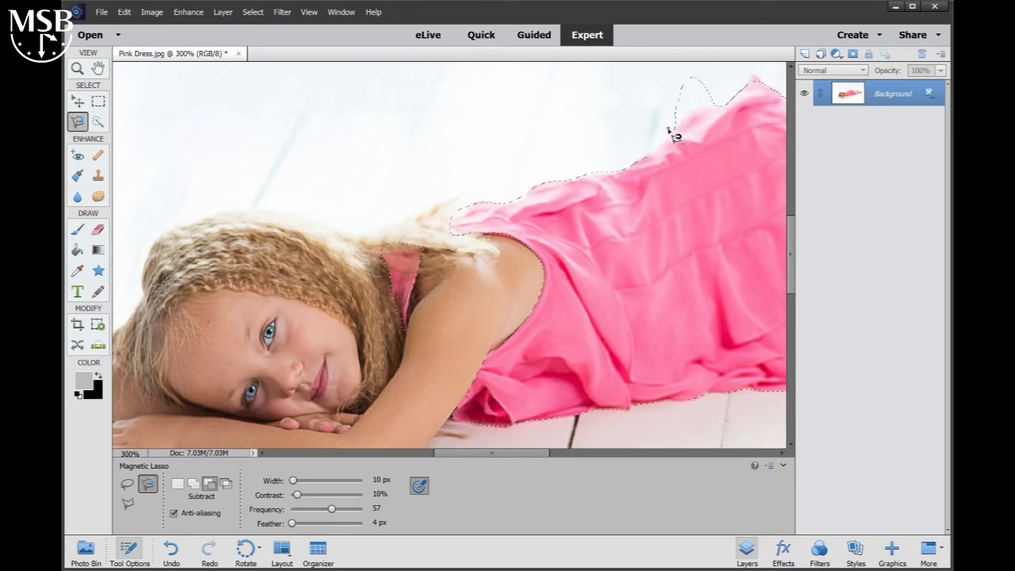
double_click(718, 105)
key(ctrl+z)
click(688, 108)
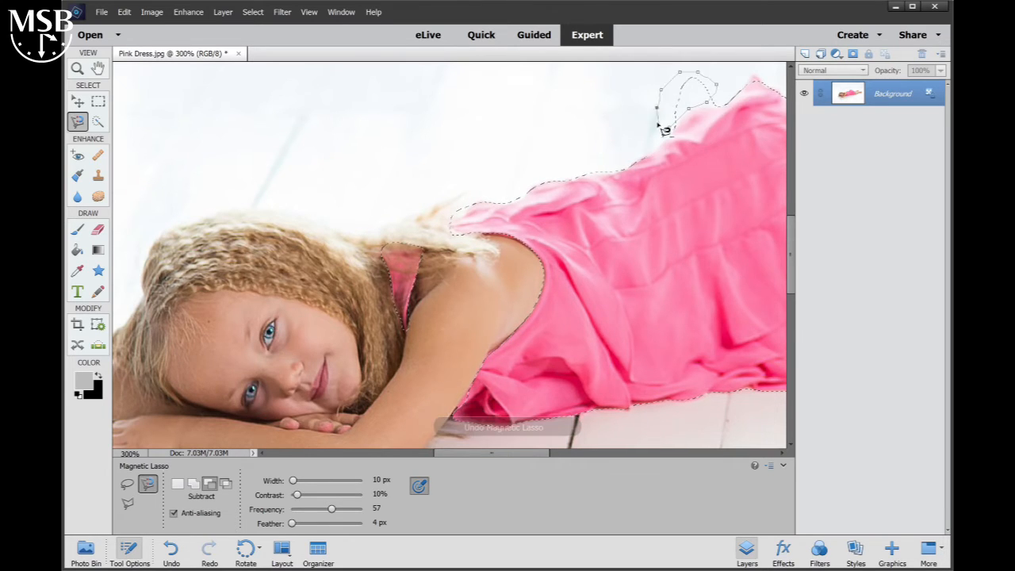
key(Escape)
key(ctrl+minus)
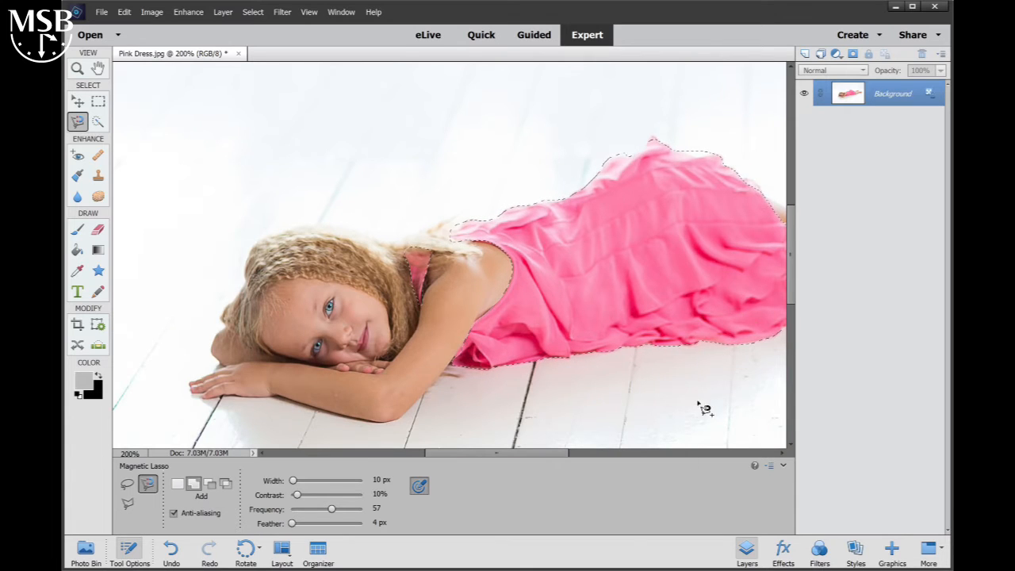
Add the lower front corner of the dress, next to the upper arm, to the selection
drag(508, 453, 536, 453)
click(326, 362)
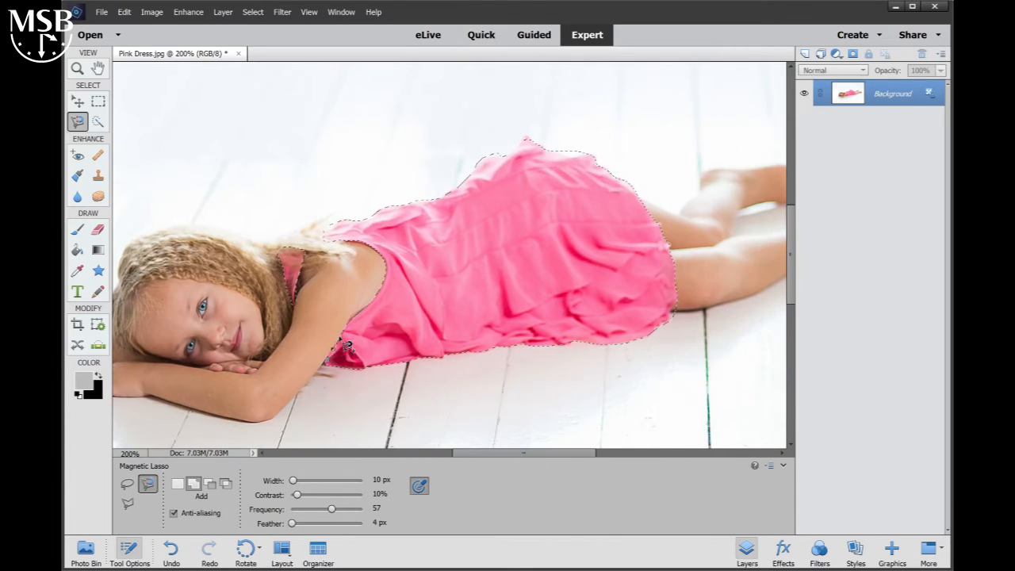
double_click(342, 353)
key(alt)
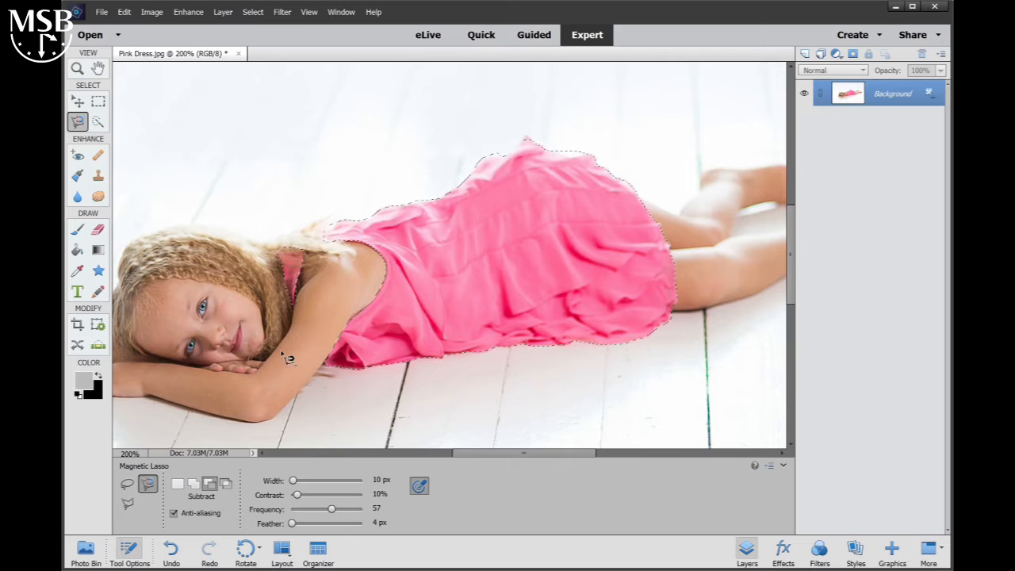
key(ctrl+minus)
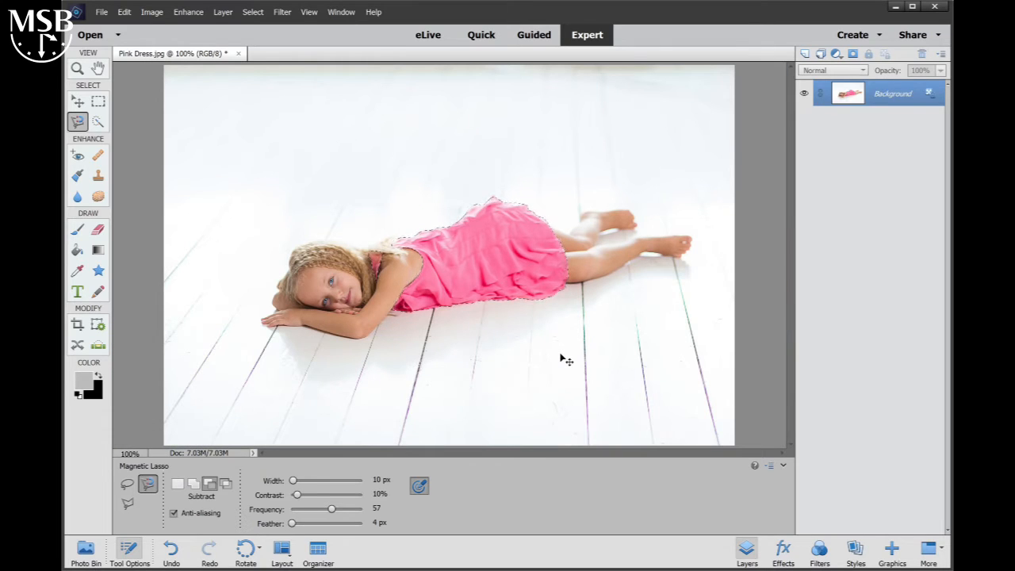
key(ctrl+minus)
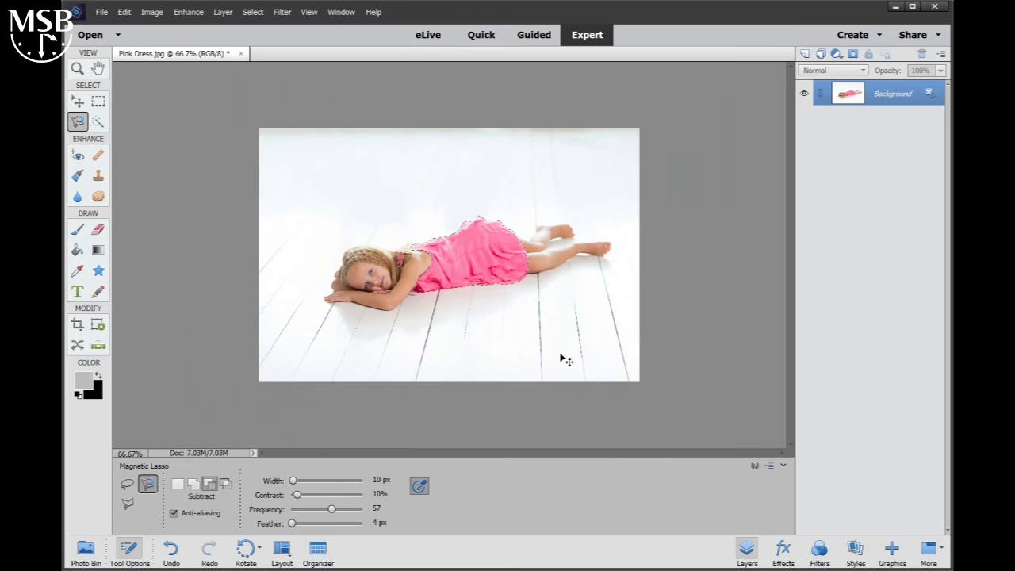
Create a new empty layer and copy the selected dress from the Background layer
click(805, 54)
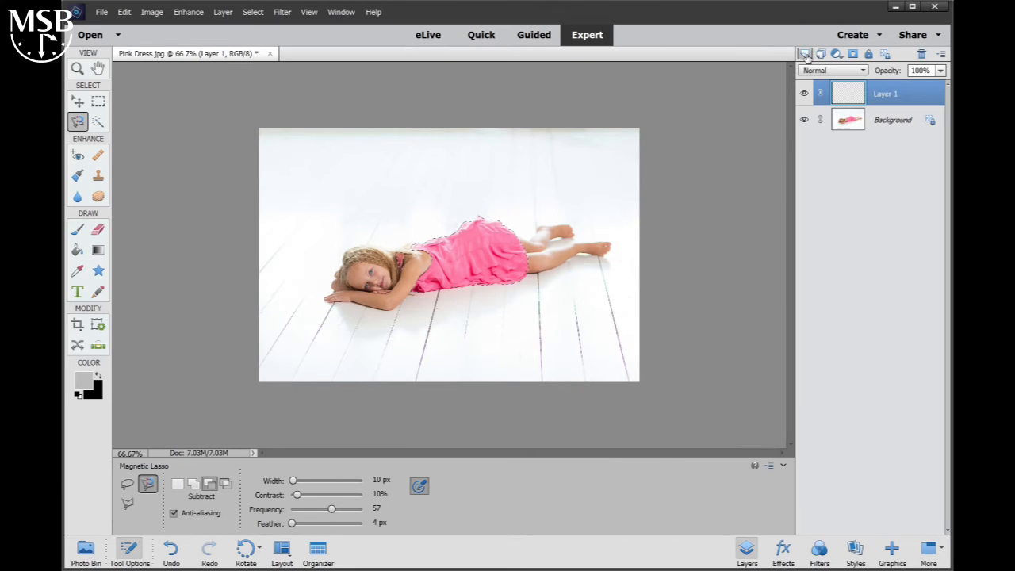
click(888, 125)
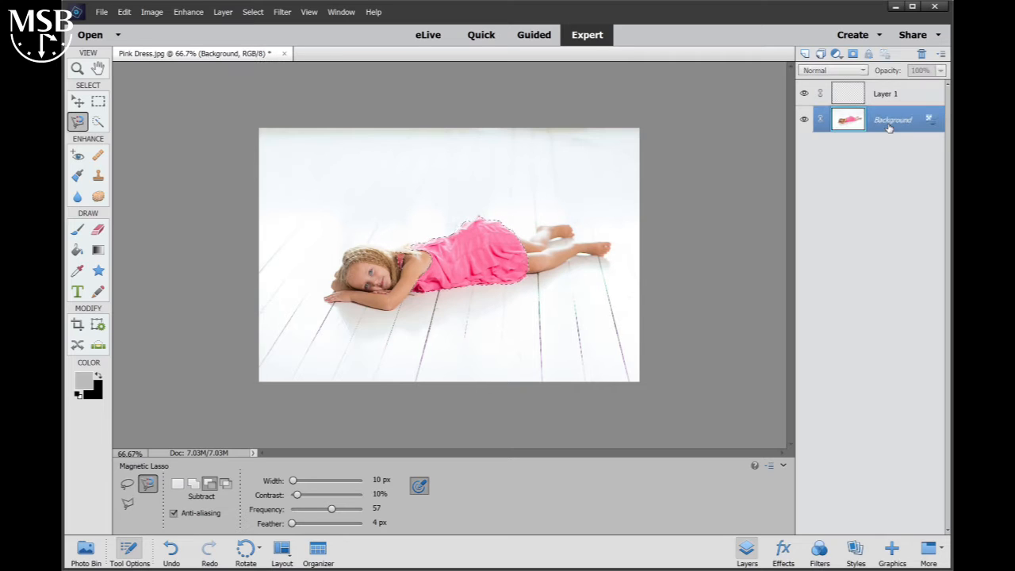
click(127, 13)
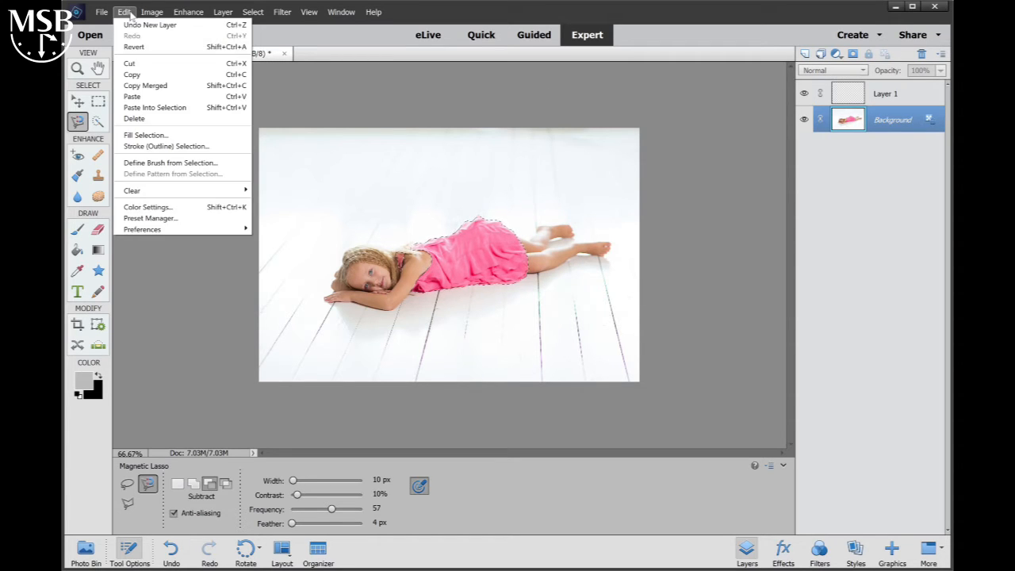
click(139, 80)
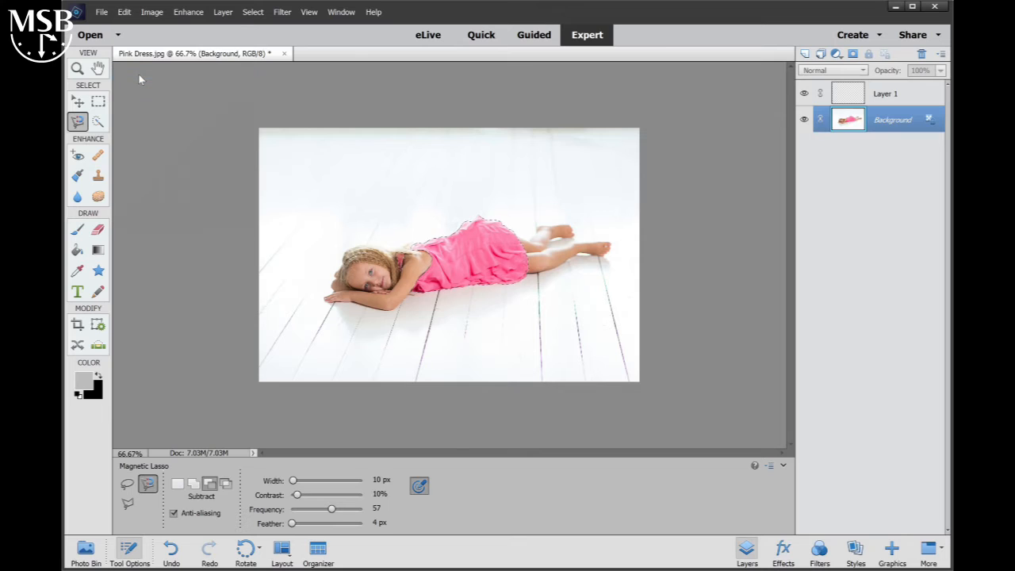
Paste the copied dress onto Layer 1 and check the cutout with the Background layer temporarily hidden
click(881, 95)
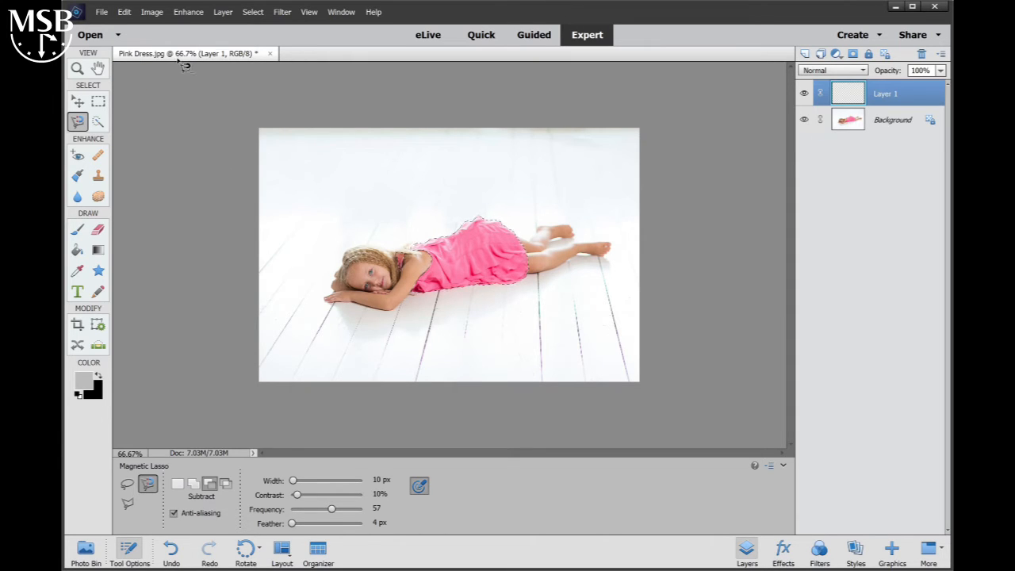
click(126, 13)
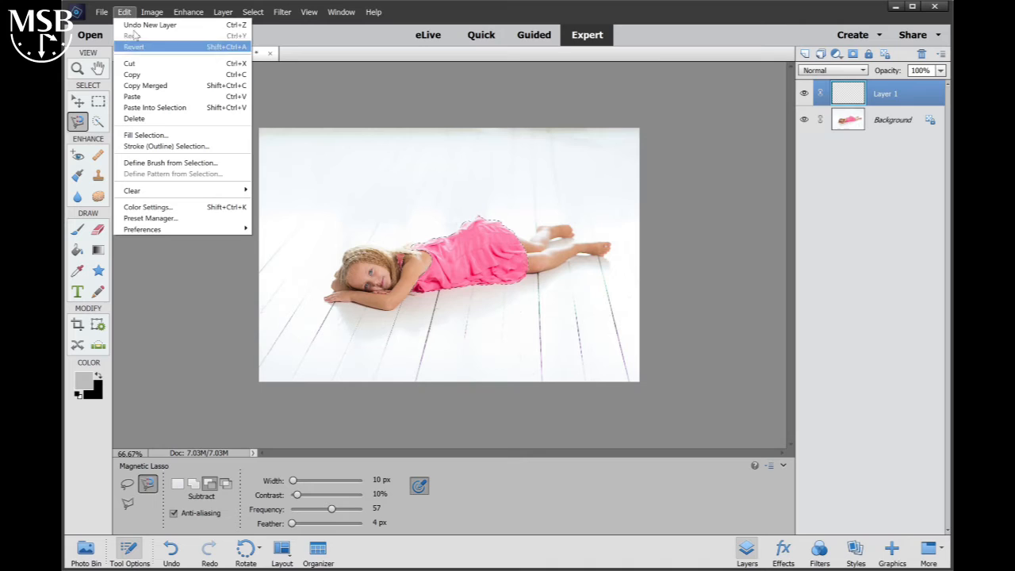
click(155, 96)
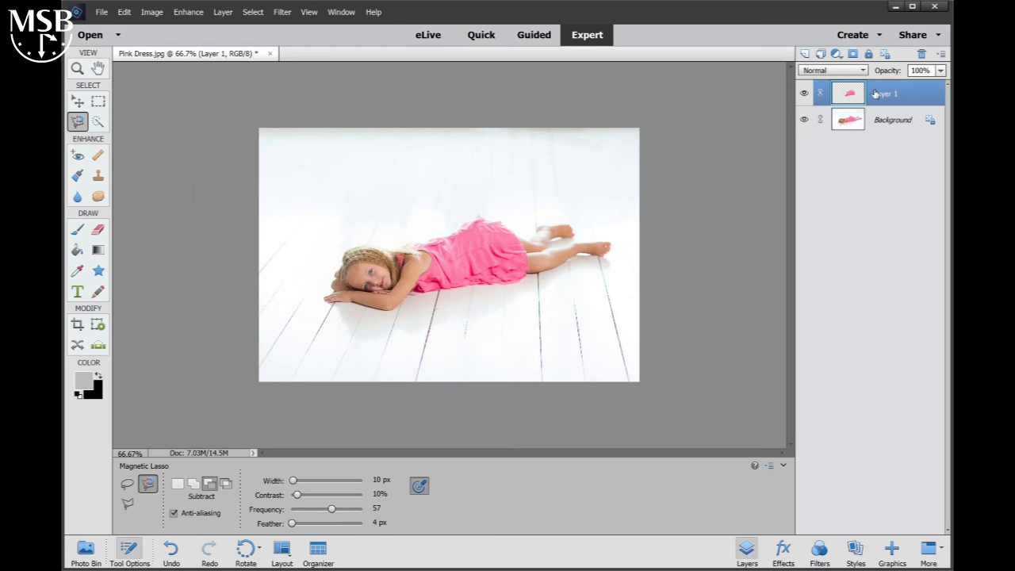
click(804, 120)
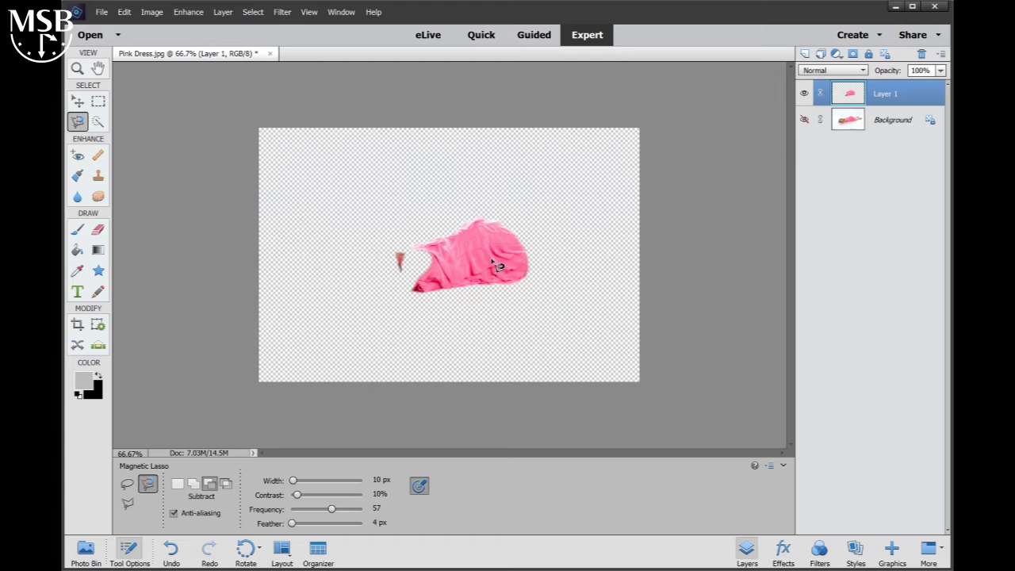
click(804, 119)
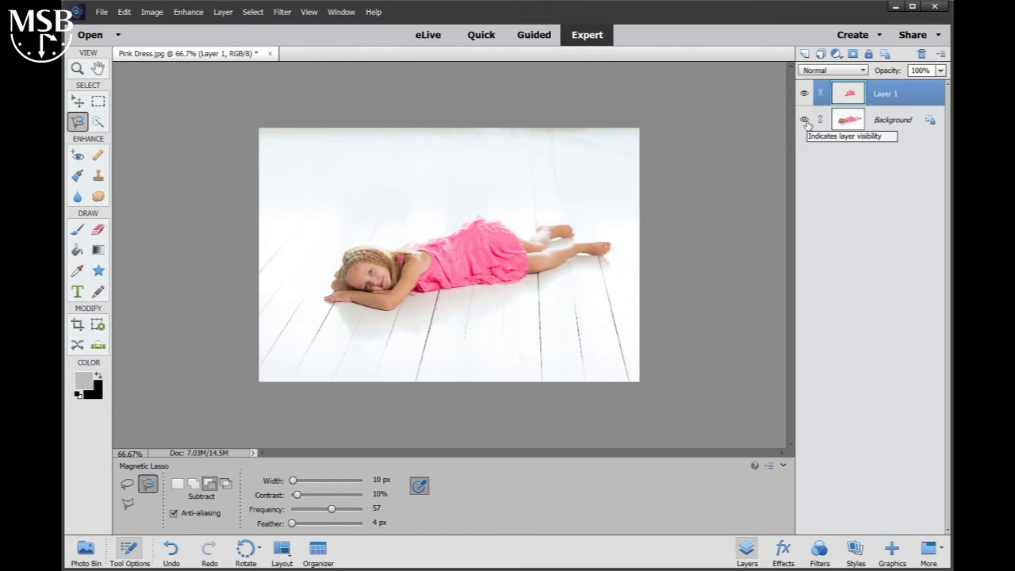
Start Replace Color on Layer 1 and sample the dress's pink as the color to replace
click(188, 14)
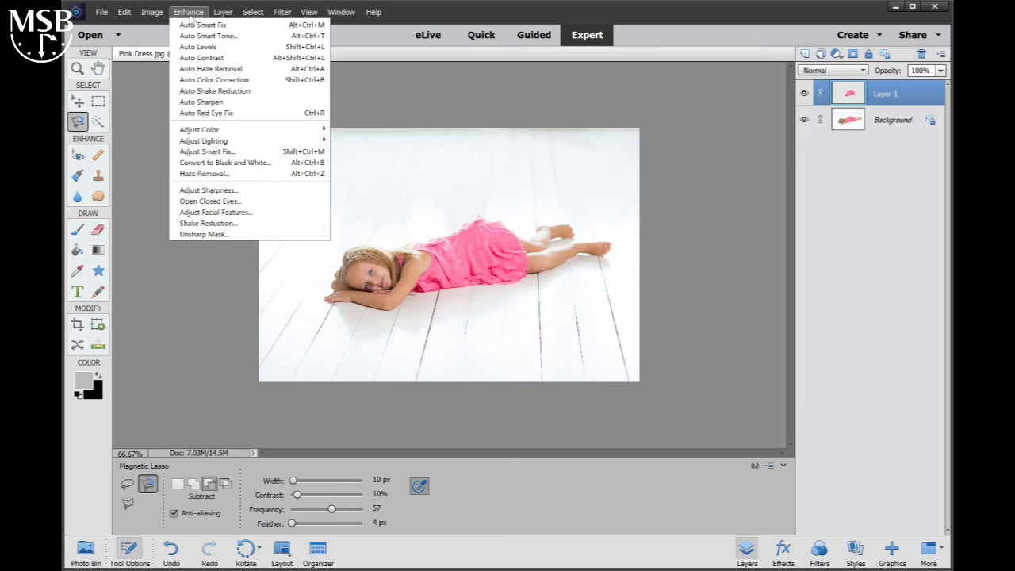
mouse_move(237, 132)
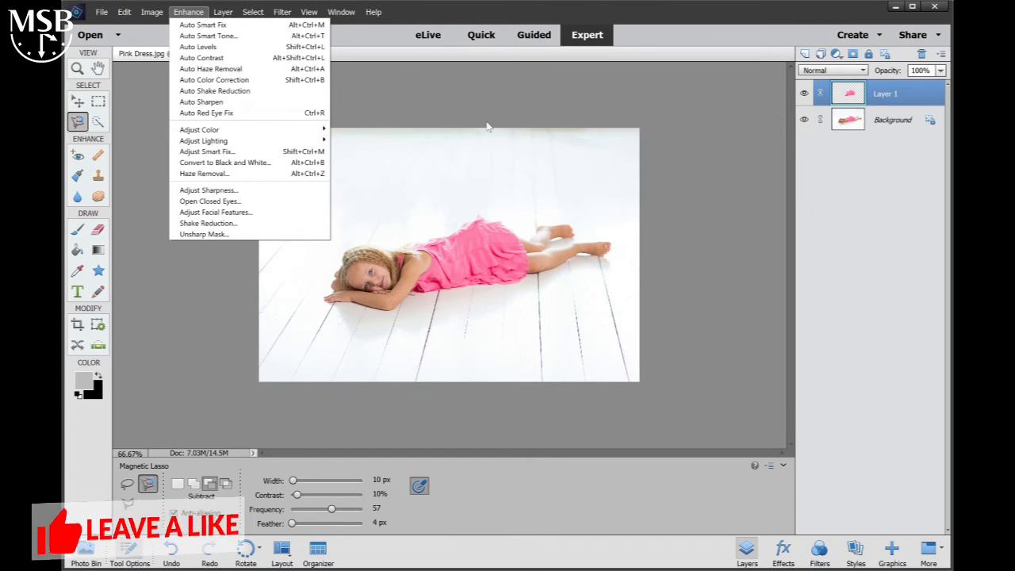
mouse_move(295, 129)
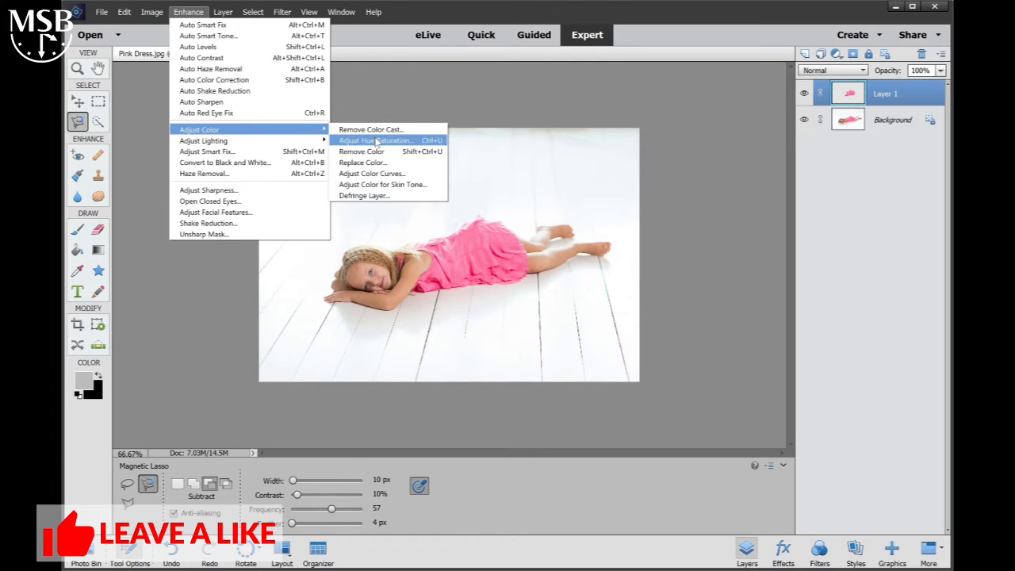
click(363, 162)
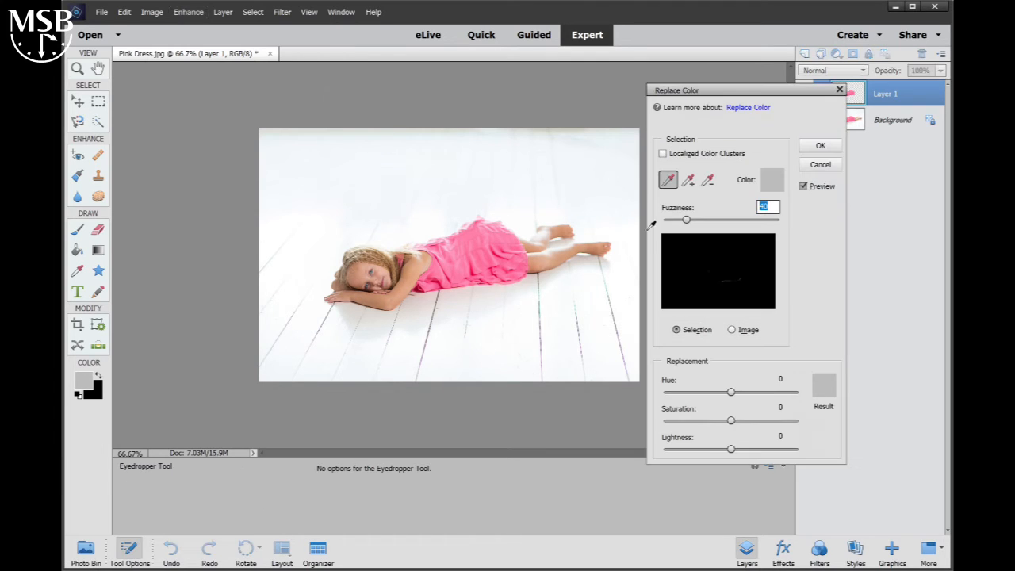
click(477, 251)
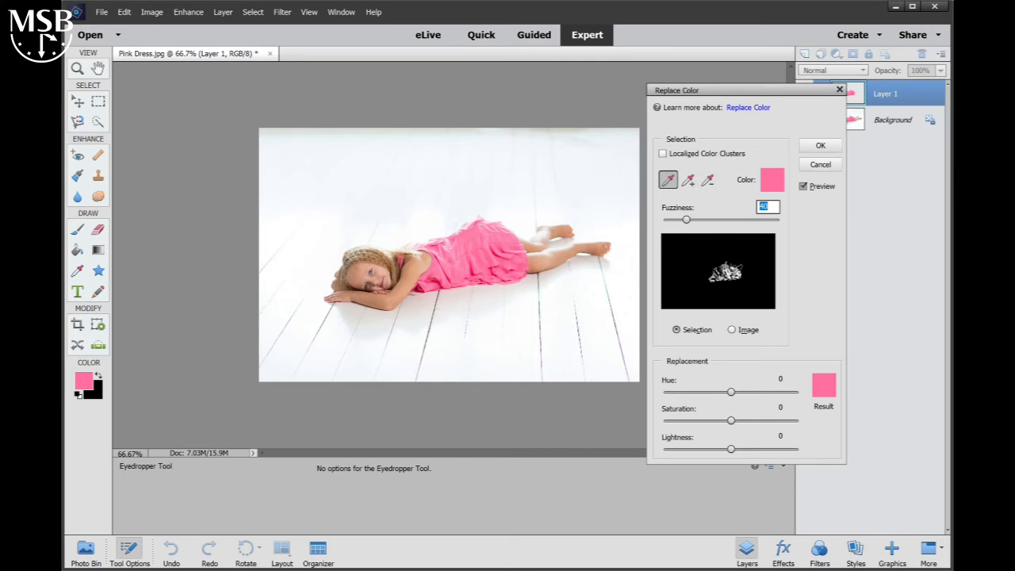
Add further light and dark pink shades from across the dress to the Replace Color selection
click(689, 181)
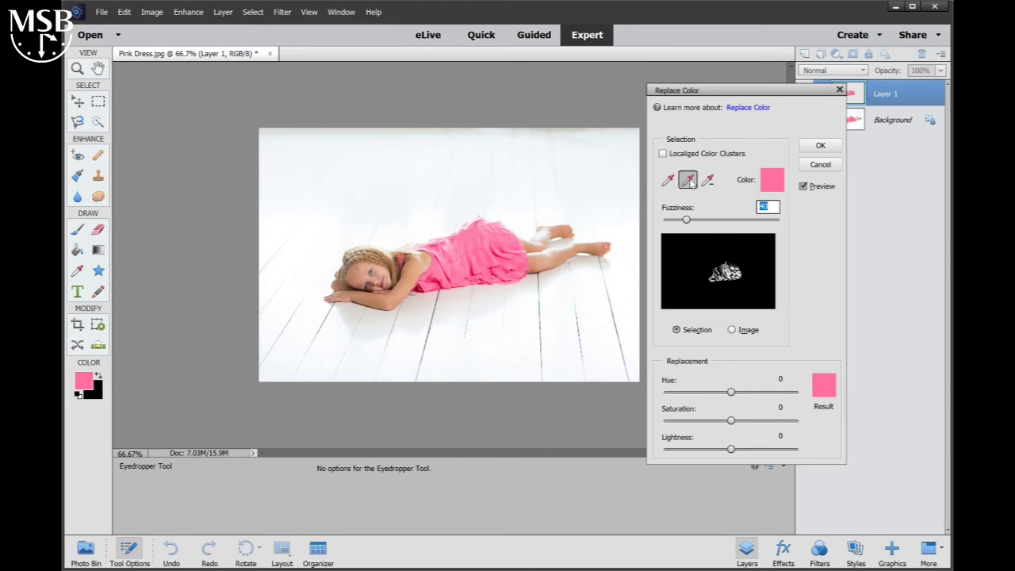
click(490, 231)
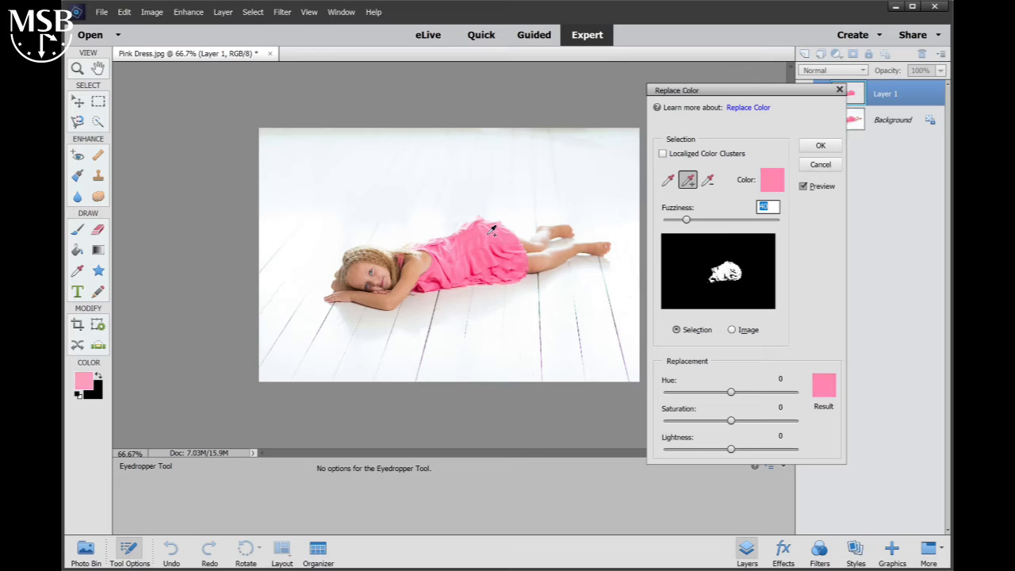
click(441, 275)
click(523, 270)
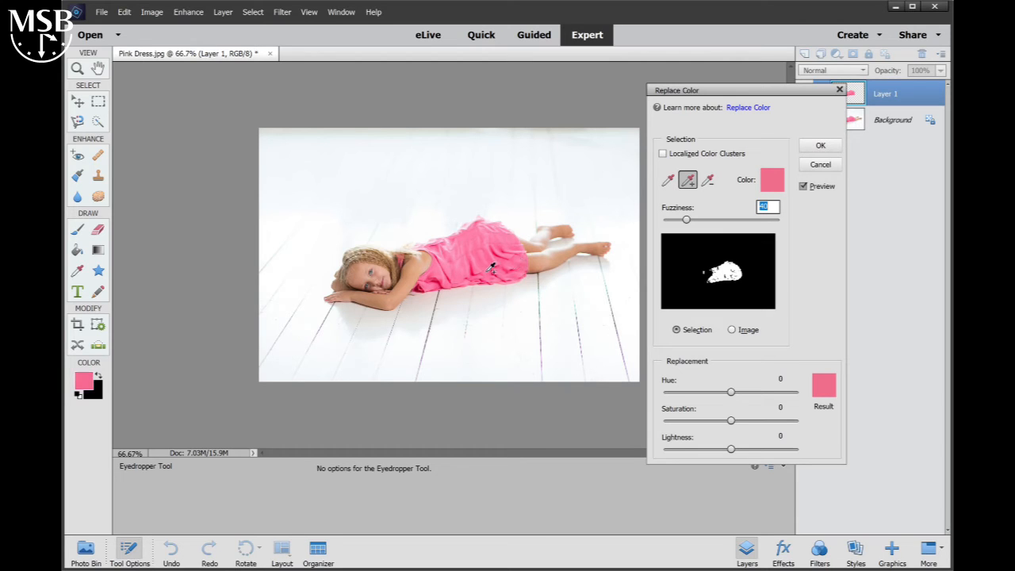
click(479, 270)
Shift the replacement hue to +180 and add the pink areas still uncolored along the dress's upper edge, folds and front corner to the color selection
drag(731, 393, 824, 394)
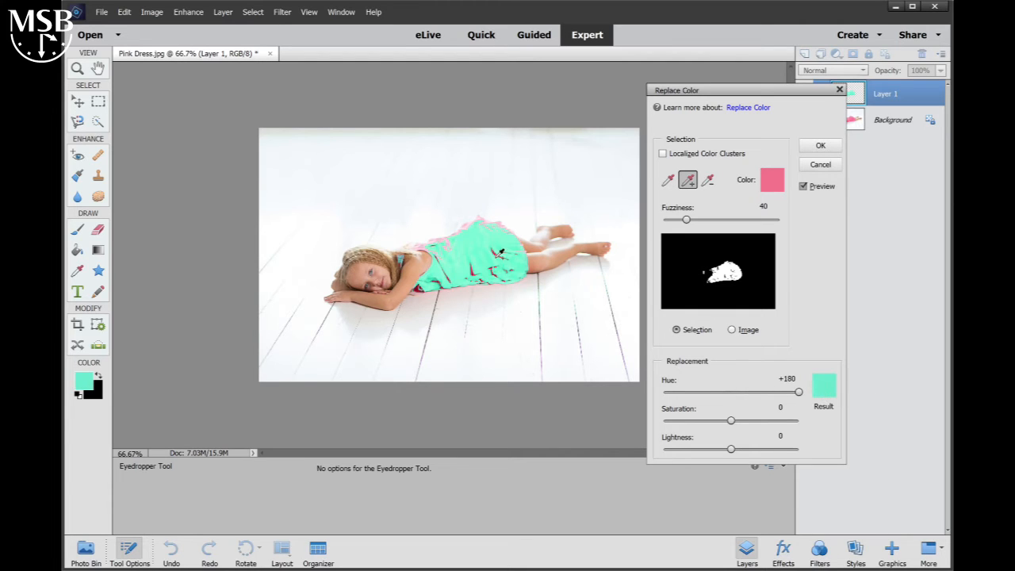
click(452, 239)
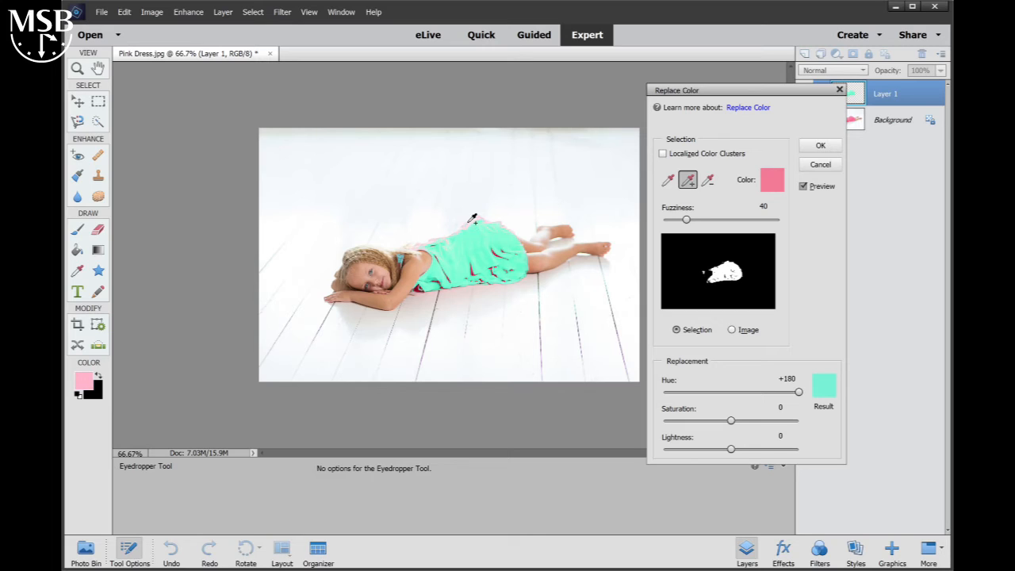
click(472, 220)
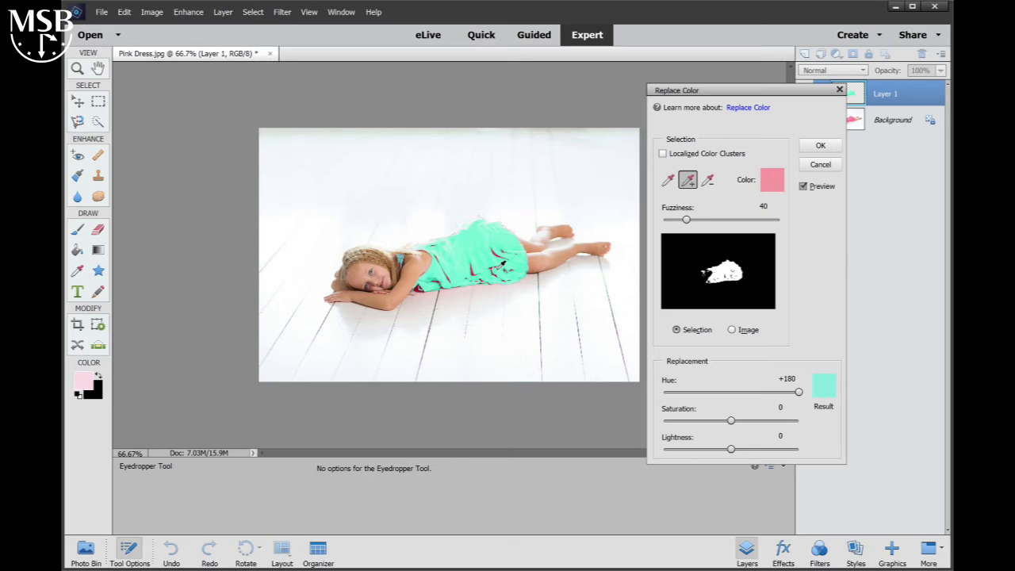
click(474, 273)
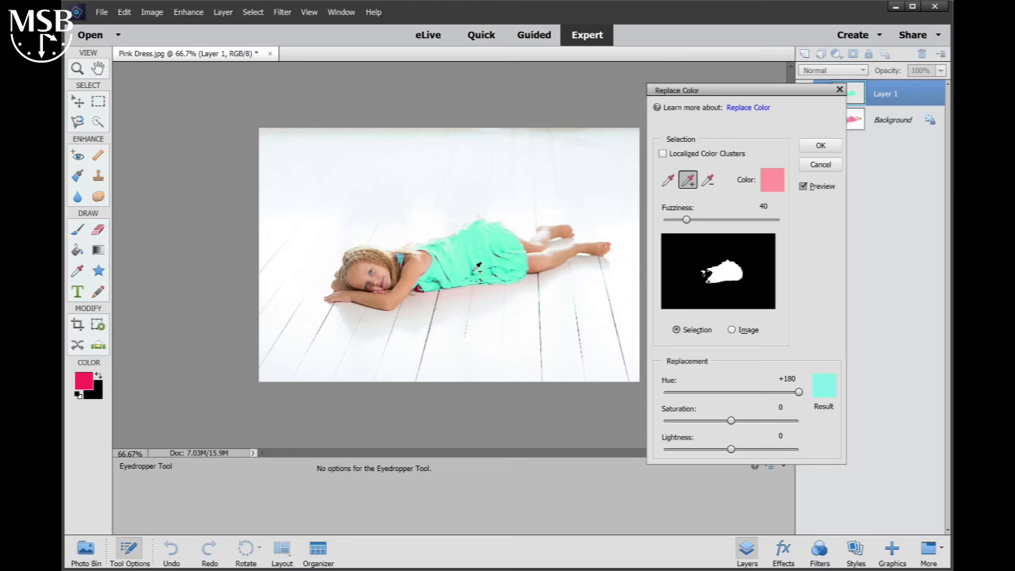
click(420, 287)
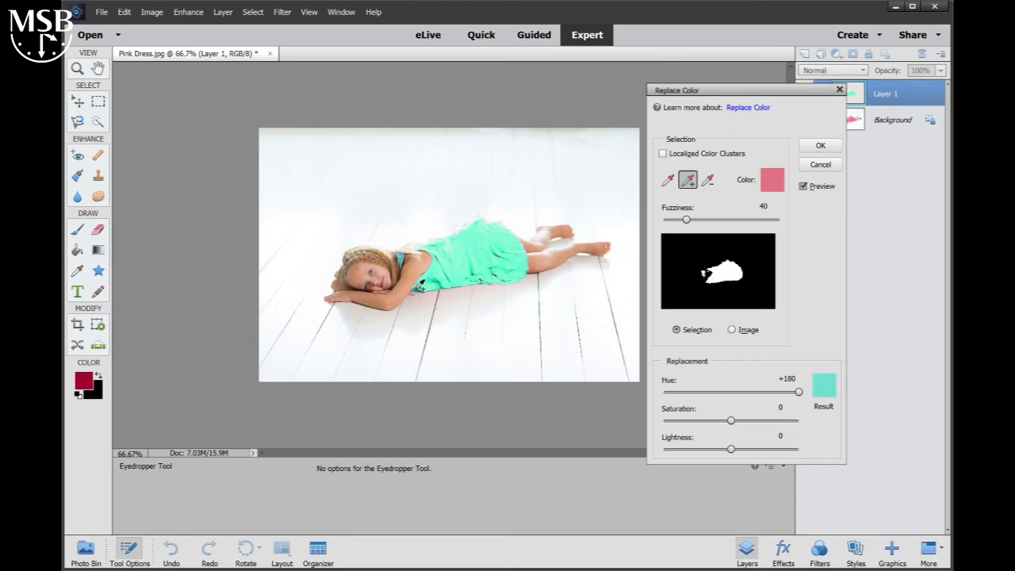
drag(503, 252, 515, 251)
Add the small leftover red and pink spots in the folds, hem and upper edge of the dress to the color selection
key(ctrl+equal)
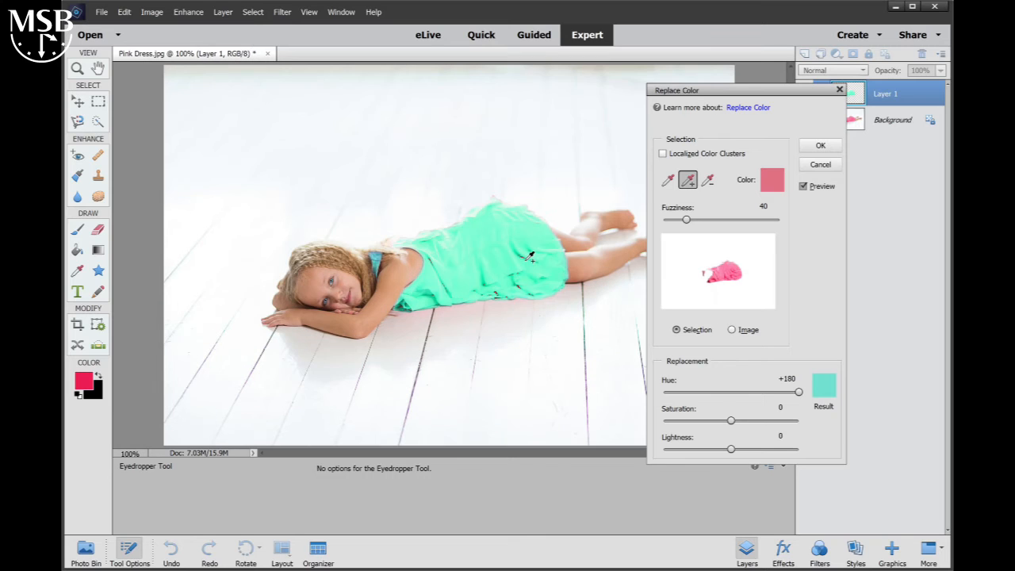
key(ctrl+equal)
key(ctrl+equal)
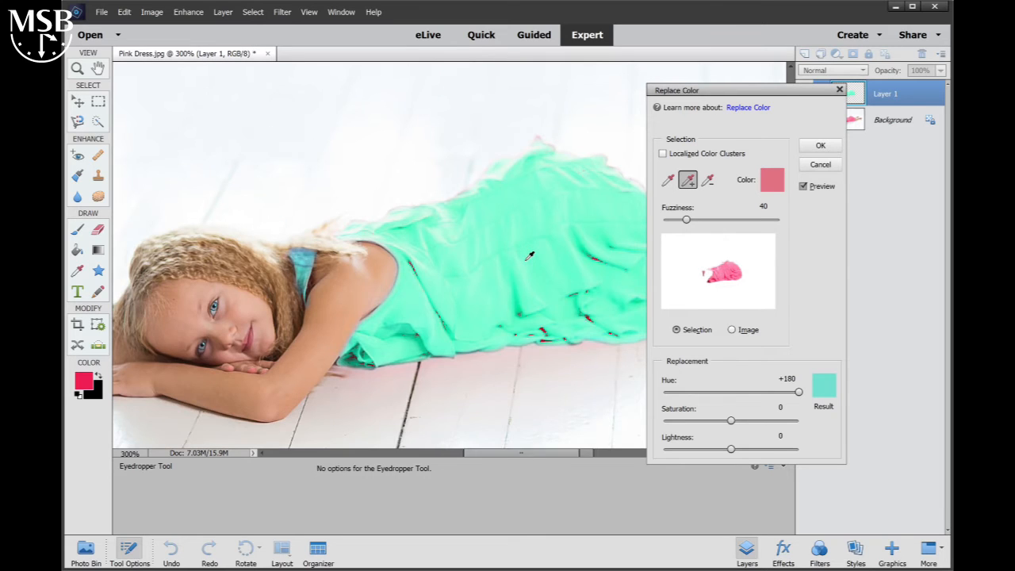
click(394, 264)
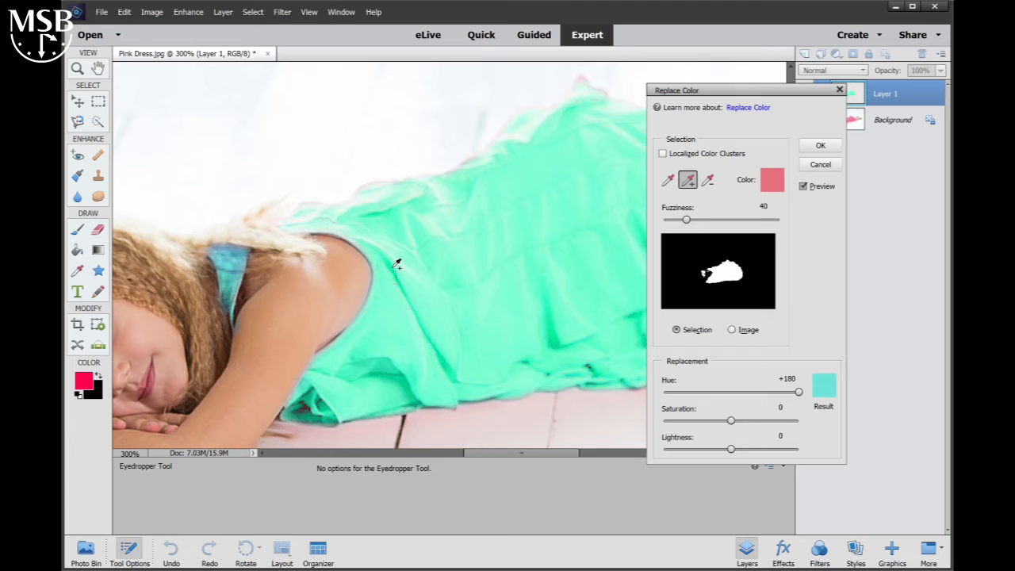
click(591, 358)
click(398, 271)
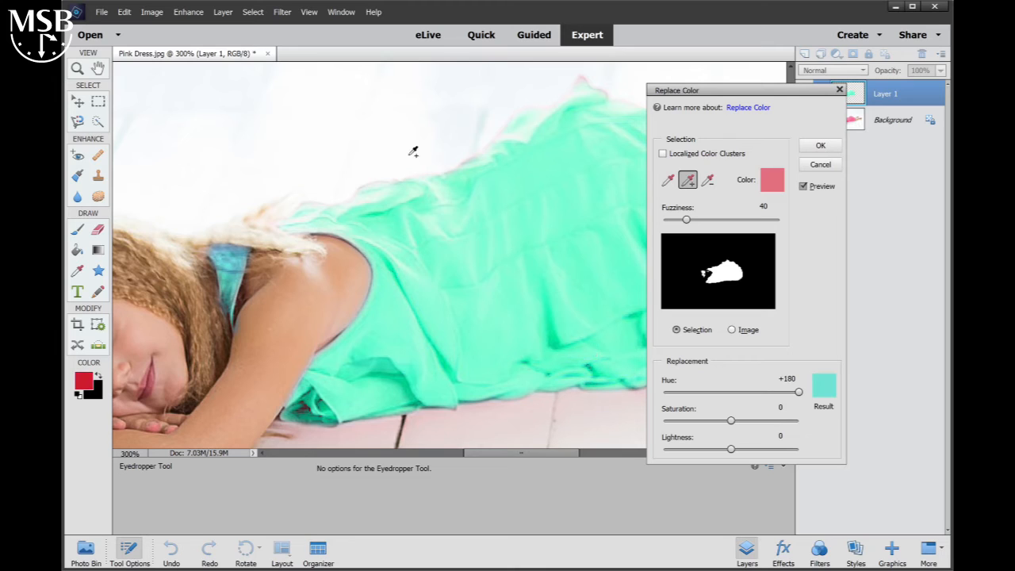
click(366, 183)
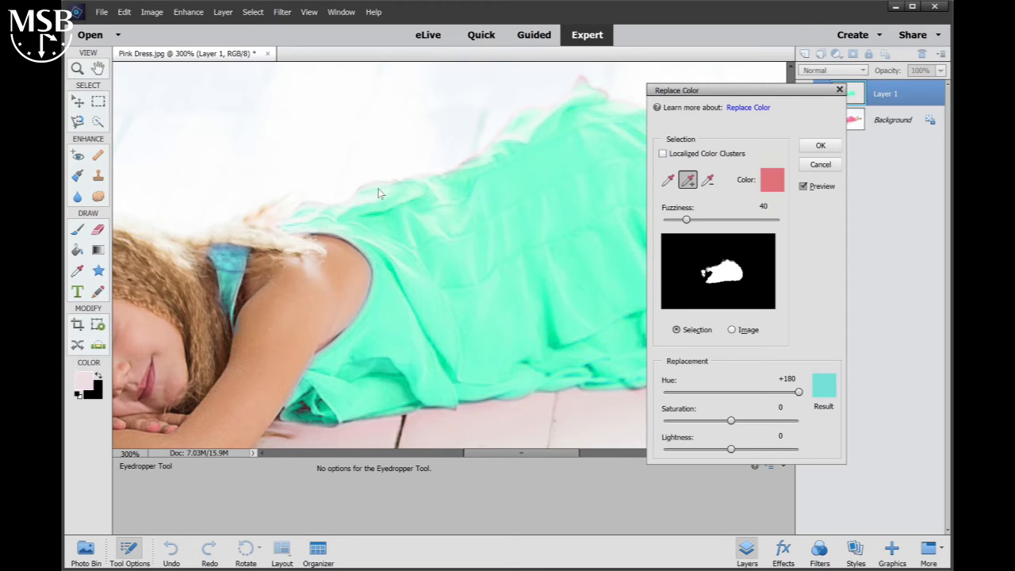
click(587, 72)
key(ctrl+minus)
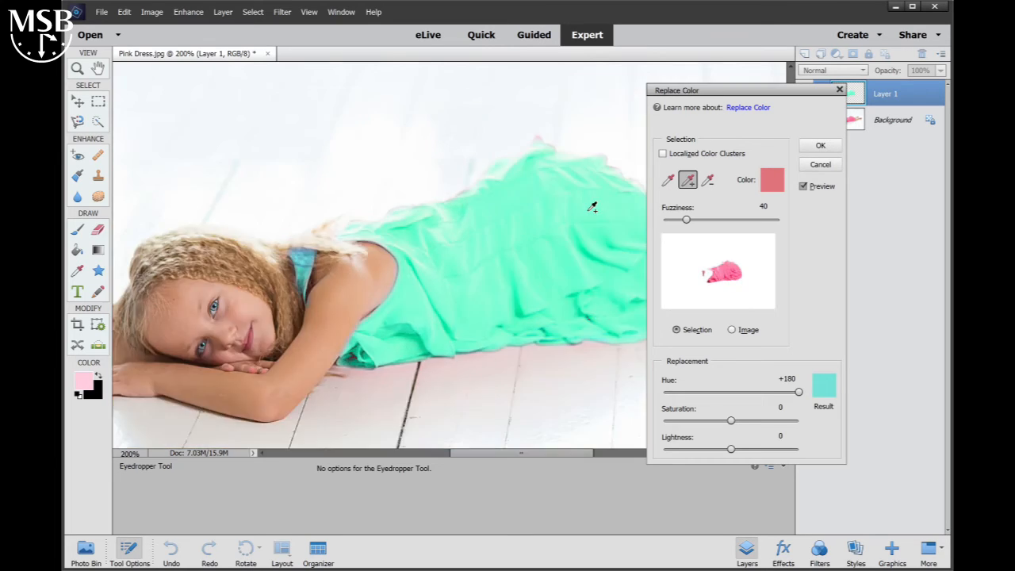
key(ctrl+minus)
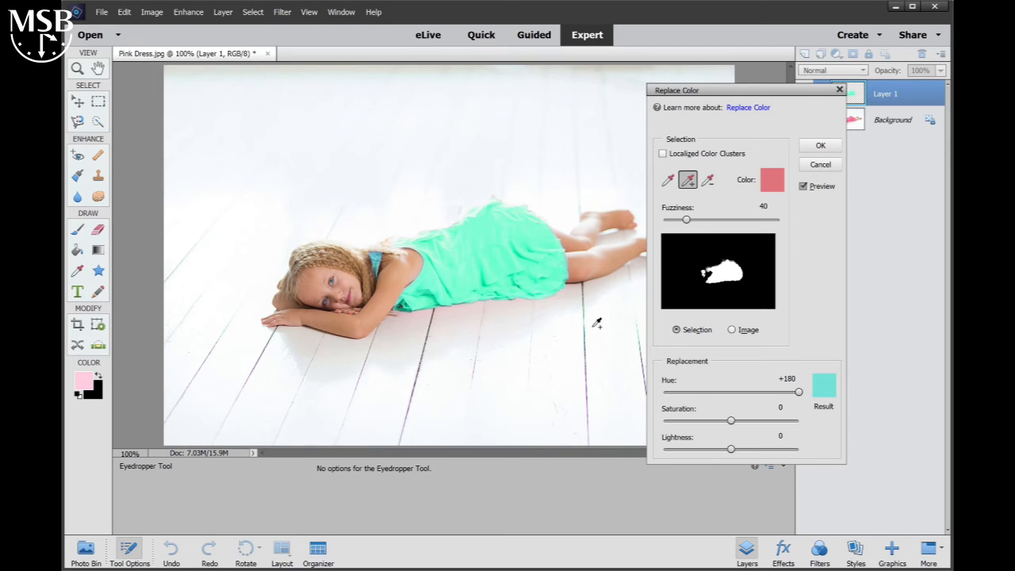
Set the replacement hue to -107 and the saturation to +61 for a blue dress
drag(800, 392, 731, 395)
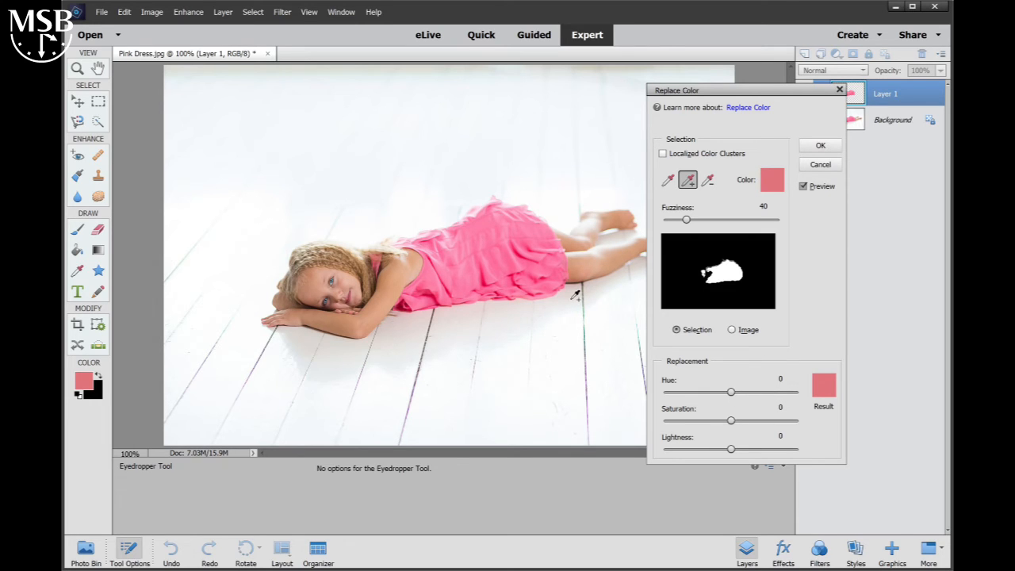
drag(730, 394, 691, 396)
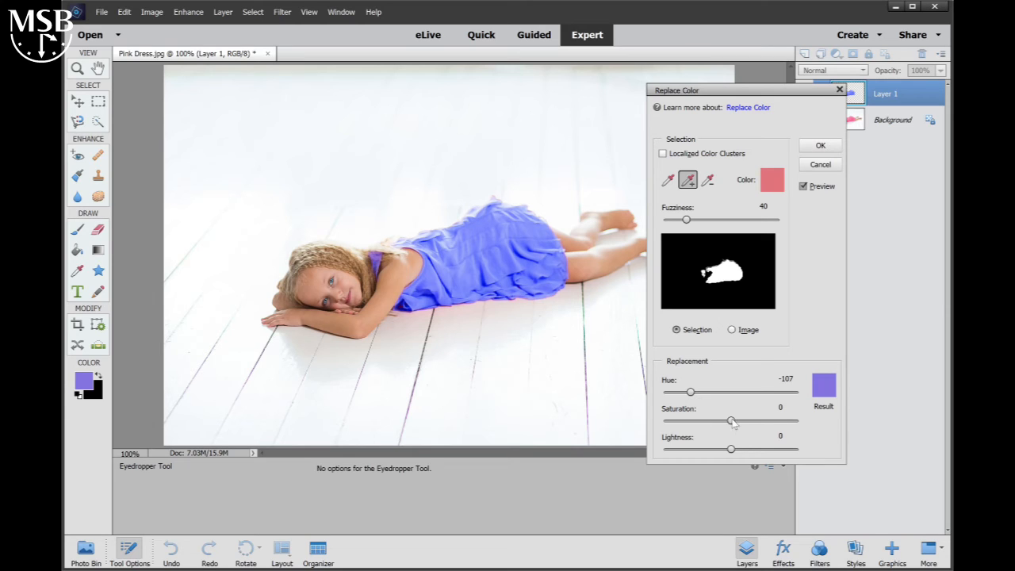
drag(732, 421, 773, 423)
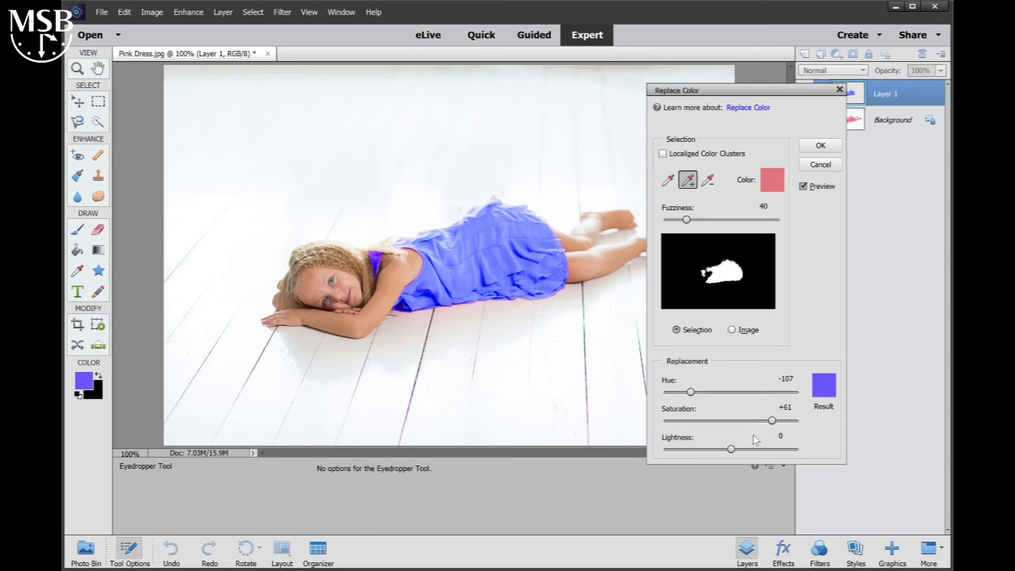
Try darker and lighter versions of the blue, settle on lightness -14 and saturation +36, and apply the color replacement
drag(730, 449, 715, 451)
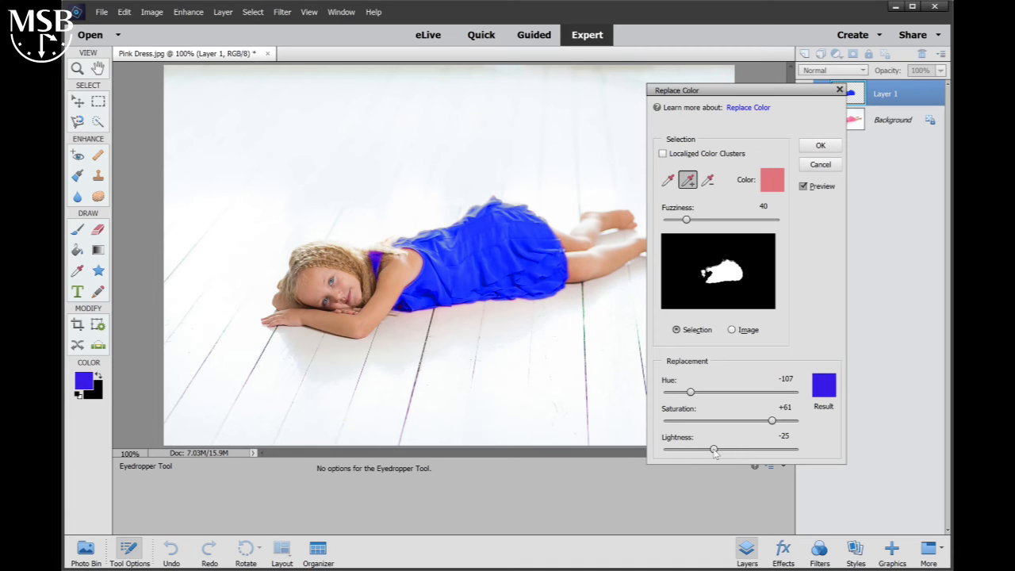
drag(715, 451, 764, 450)
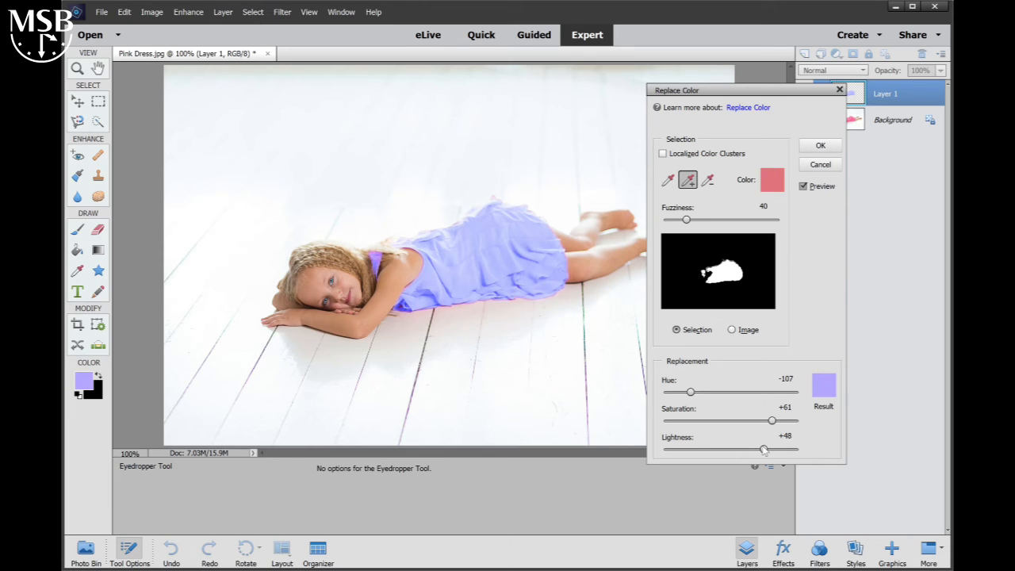
drag(764, 449, 734, 450)
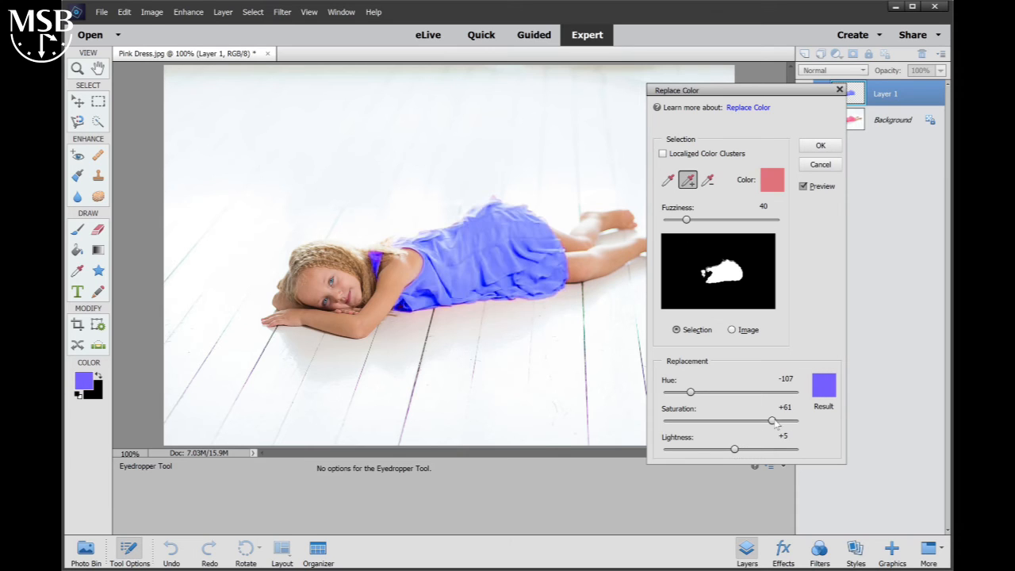
mouse_move(774, 423)
mouse_down()
mouse_move(732, 426)
mouse_move(722, 449)
mouse_move(757, 423)
mouse_up()
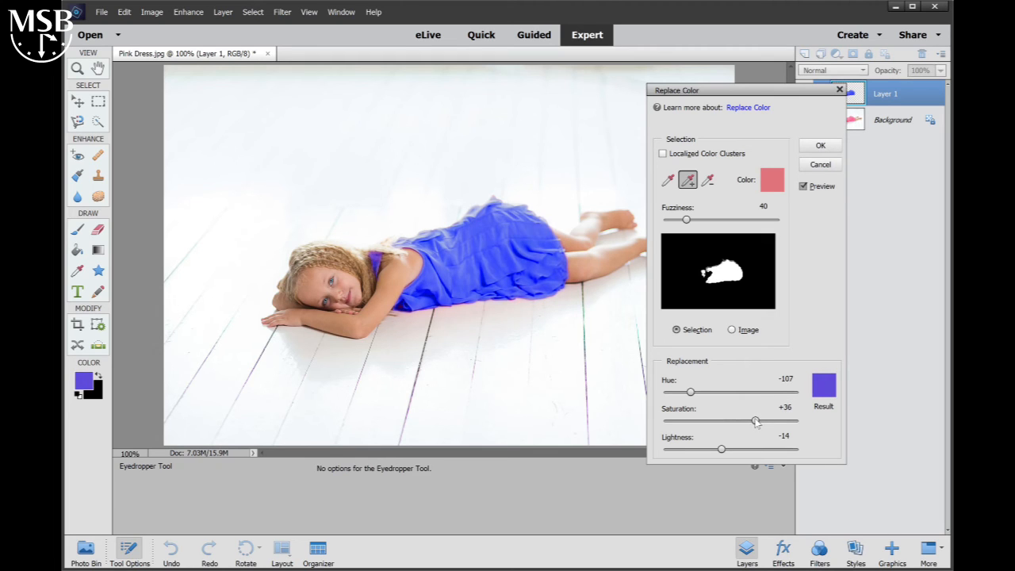
click(817, 145)
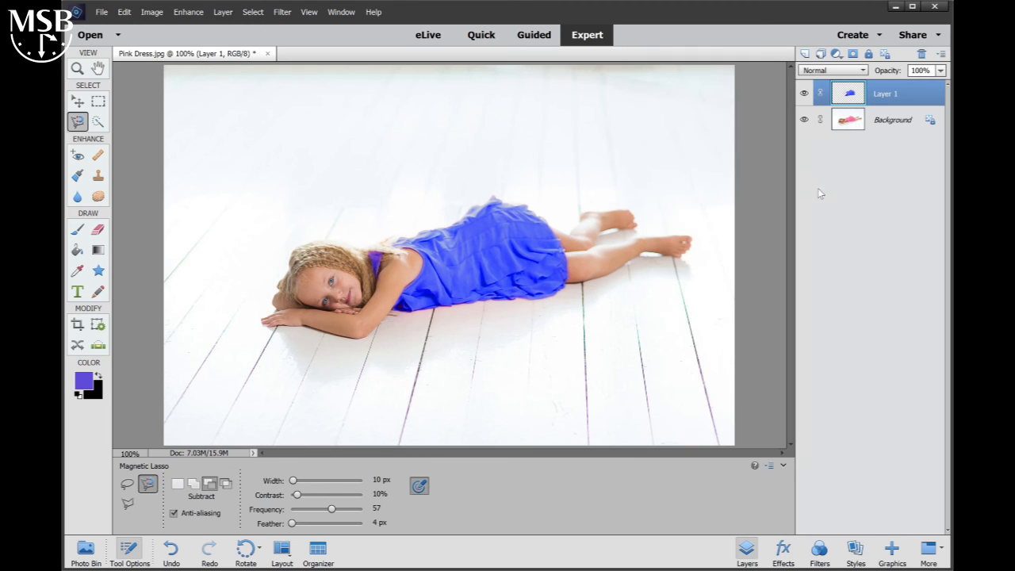
Compare the blue dress with the original by briefly hiding Layer 1, and duplicate Layer 1 within the same document
click(805, 94)
click(805, 94)
right_click(887, 96)
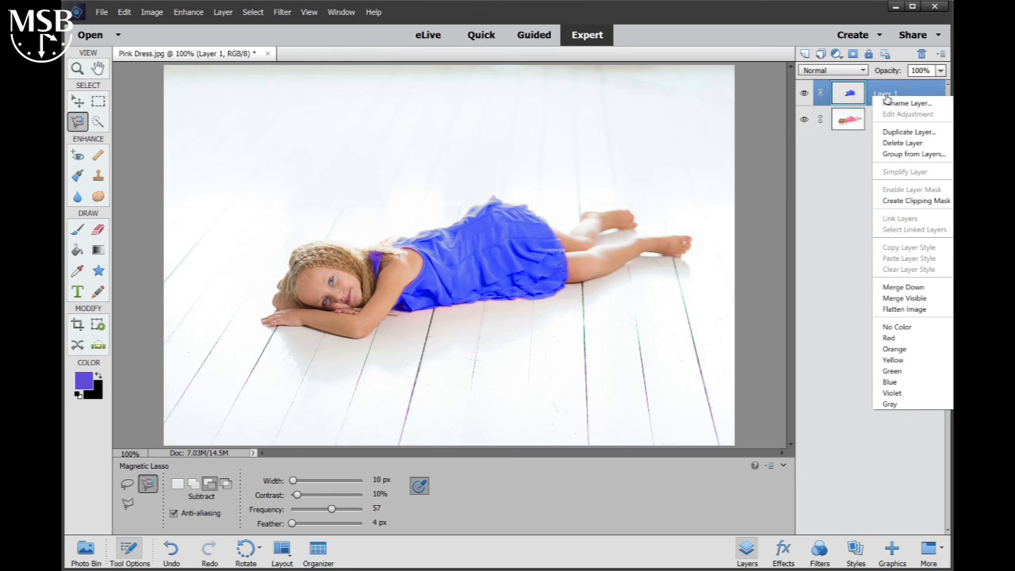
click(907, 135)
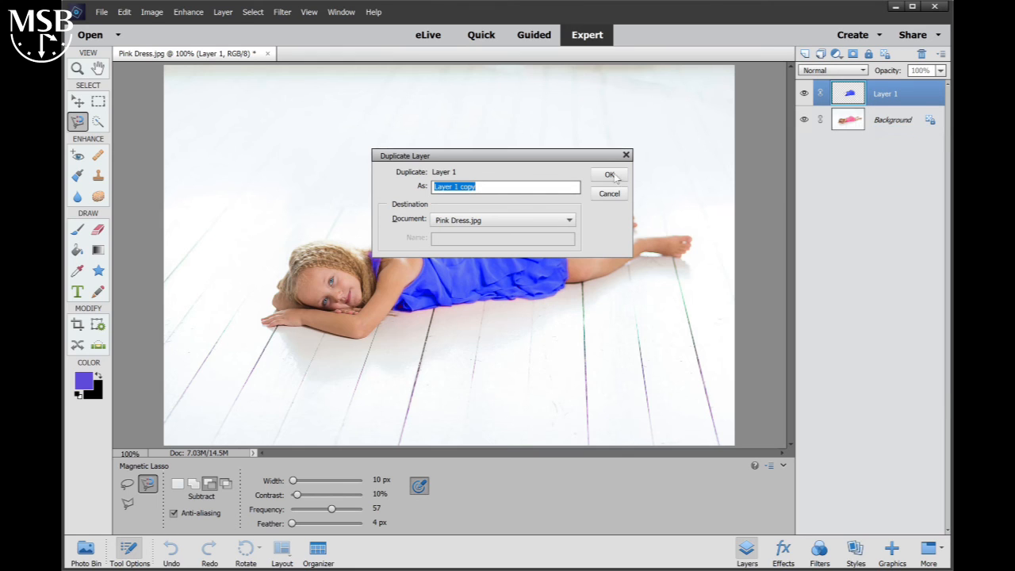
click(614, 174)
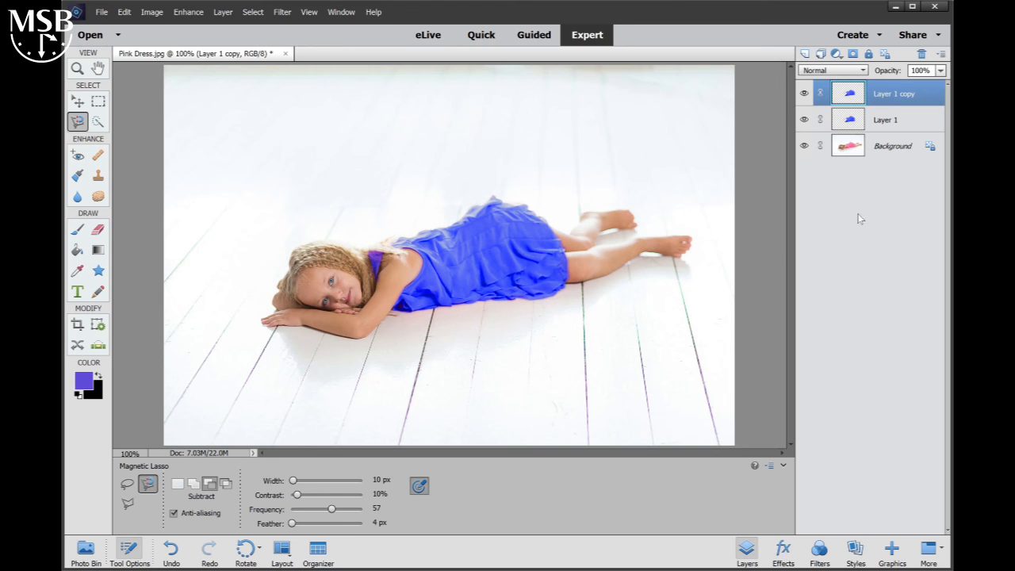
Hide the duplicated dress layer and repeatedly switch Layer 1 off and on to compare the blue dress with the original pink
click(804, 93)
click(804, 120)
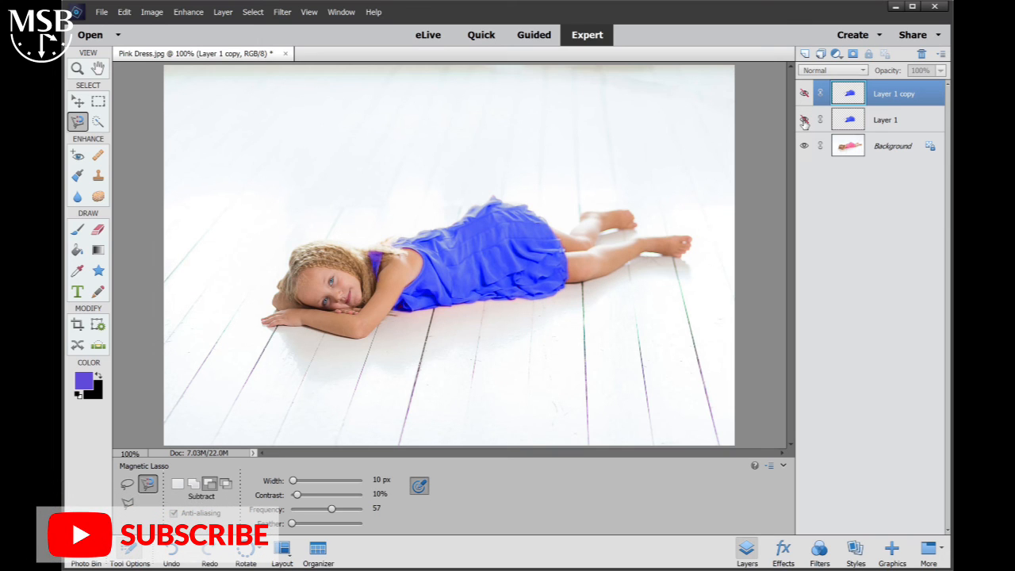
click(804, 119)
click(804, 120)
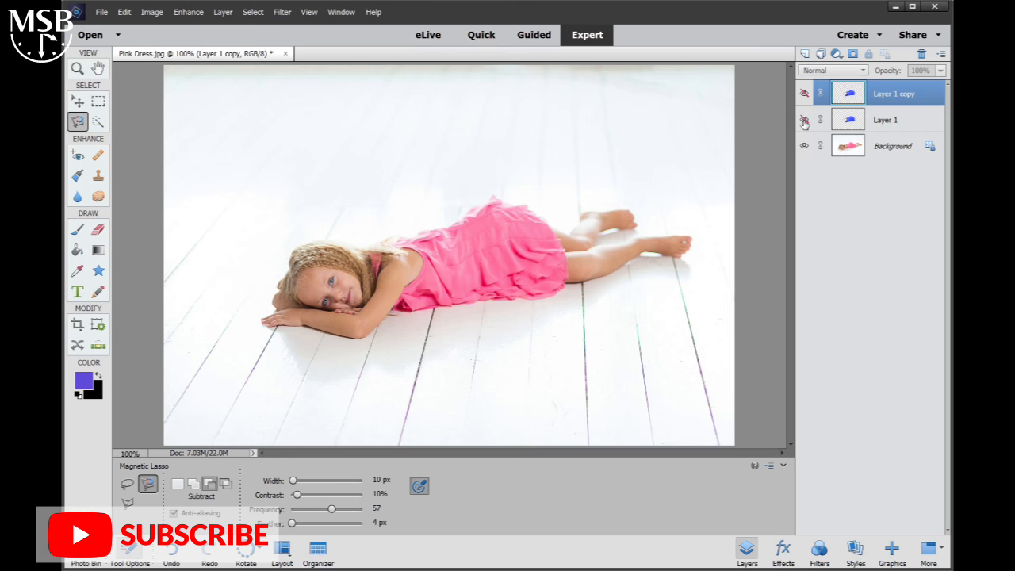
click(804, 119)
click(805, 120)
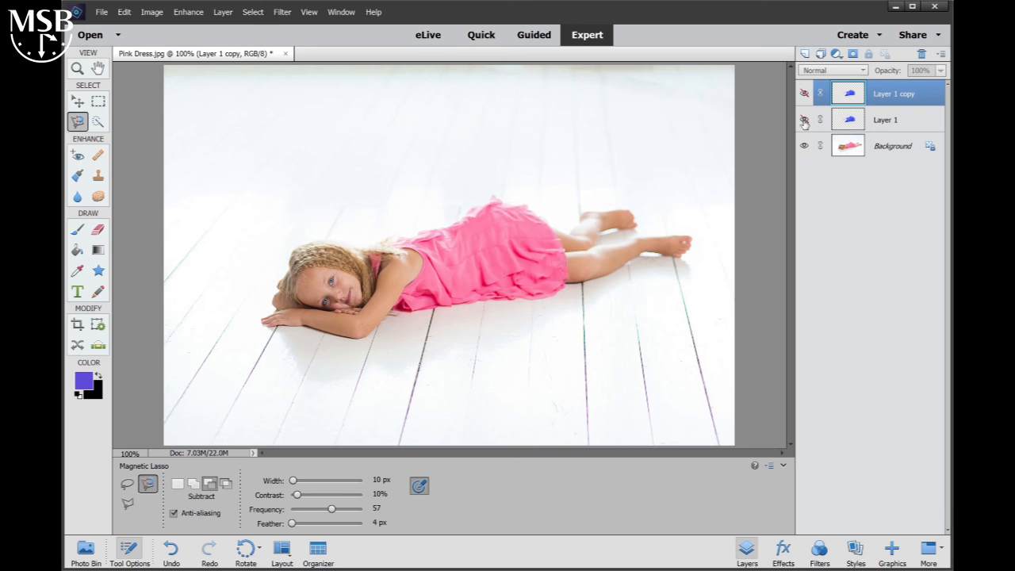
click(805, 119)
click(805, 120)
click(804, 120)
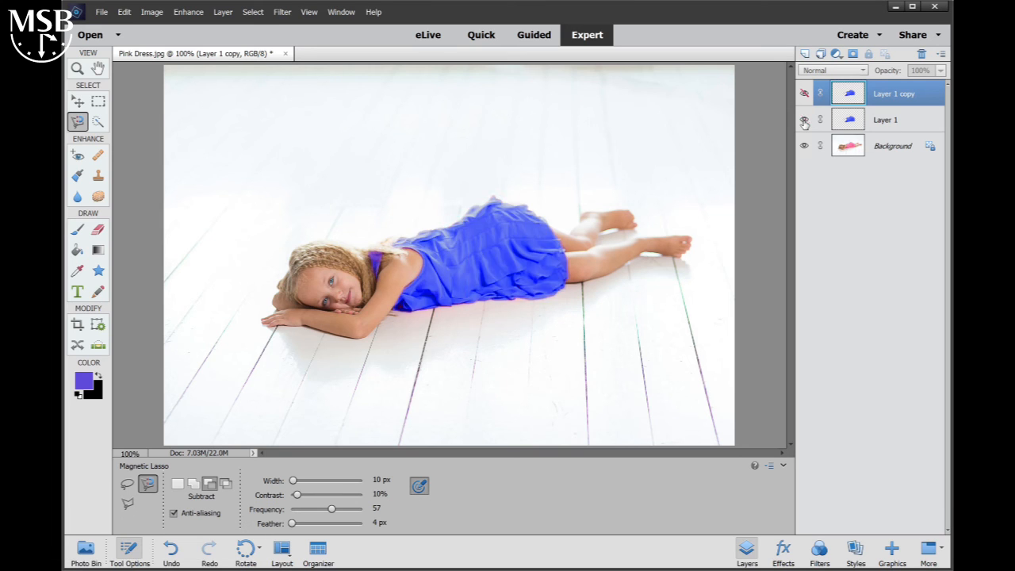
click(804, 119)
click(804, 120)
click(804, 120)
click(804, 120)
click(804, 121)
click(805, 121)
click(805, 121)
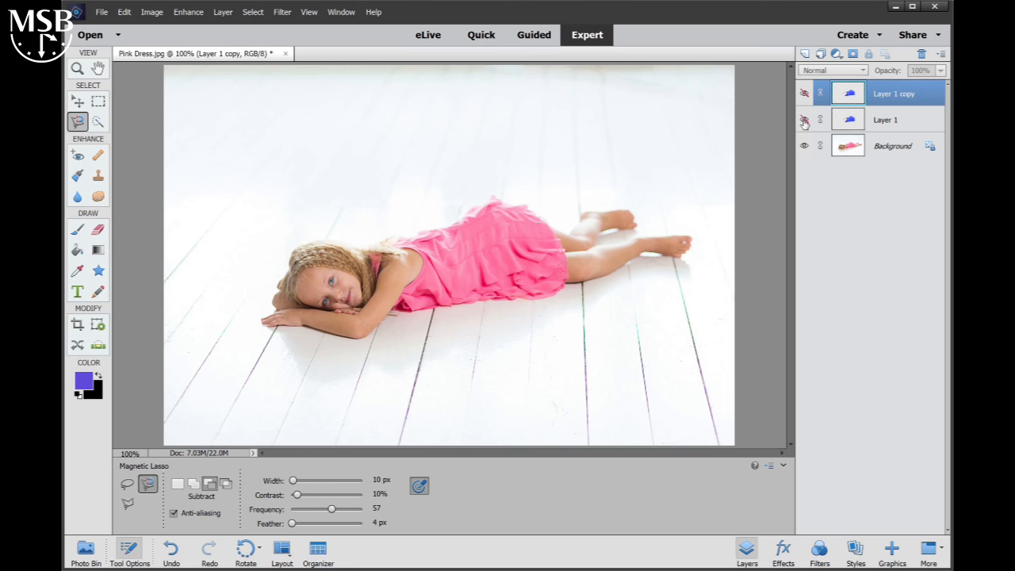